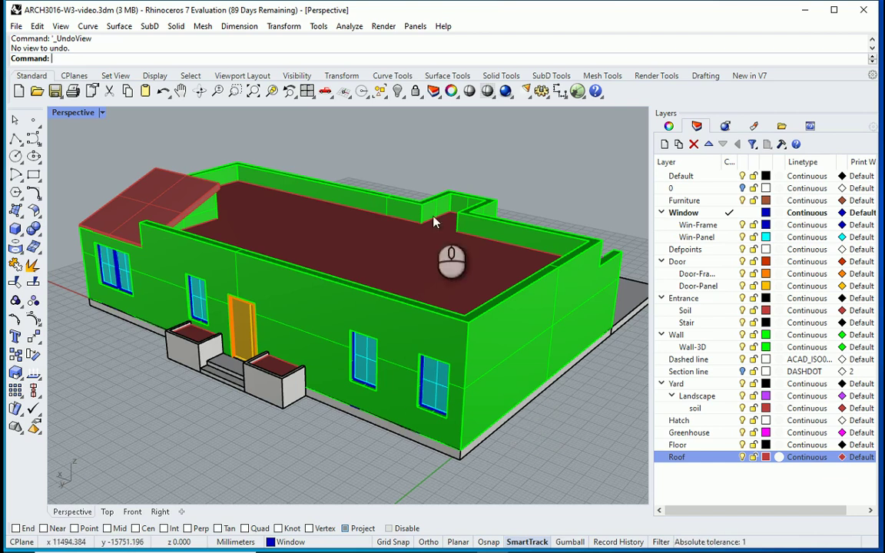
# - Orbit to a top-down view, turn off the Roof layer, and zoom into the rooms
pyautogui.moveTo(493, 243); pyautogui.dragTo(379, 217, button='right')
pyautogui.scroll(4, 379, 217)
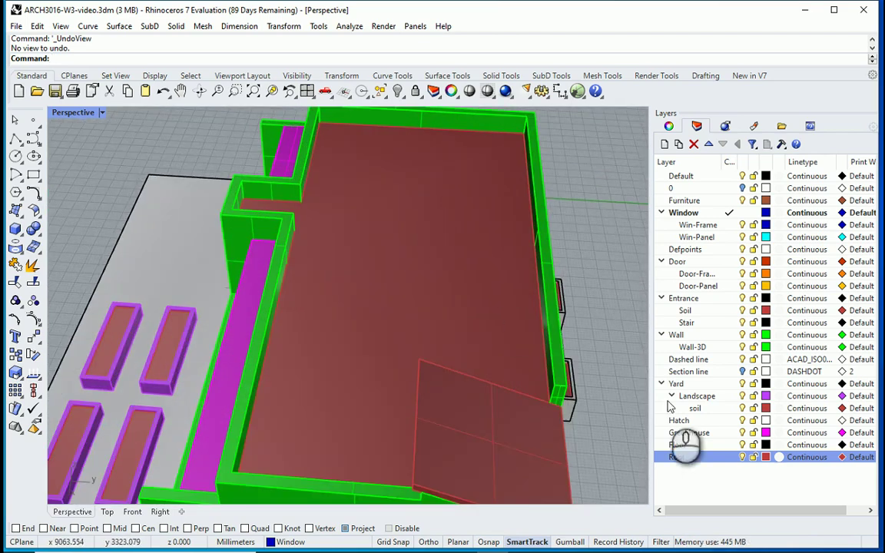
pyautogui.click(742, 457)
pyautogui.scroll(-3, 437, 332)
pyautogui.moveTo(451, 345); pyautogui.dragTo(437, 374, button='right')
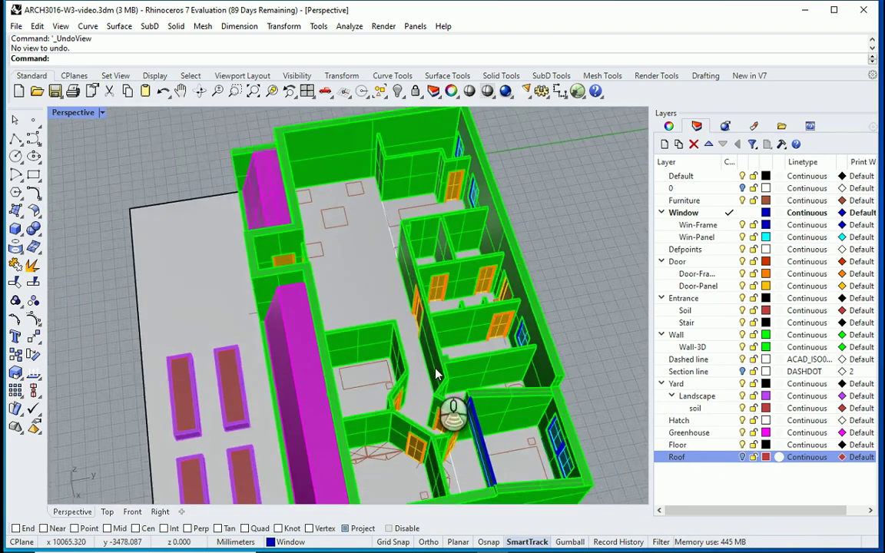
pyautogui.scroll(4, 404, 222)
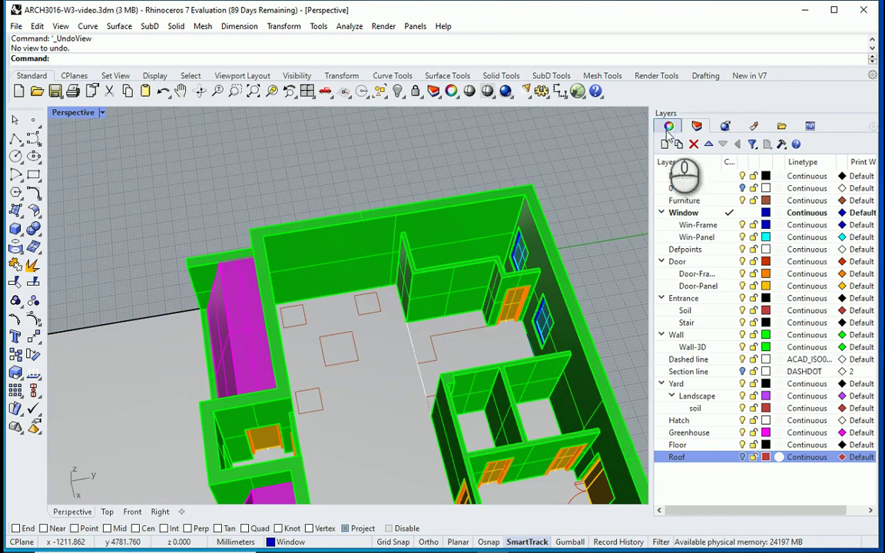
# - Place the Perspective camera on the living-room floor at 526.13, -3973.581, 0.0 via View properties
pyautogui.click(668, 126)
pyautogui.moveTo(426, 273); pyautogui.dragTo(590, 152, button='right')
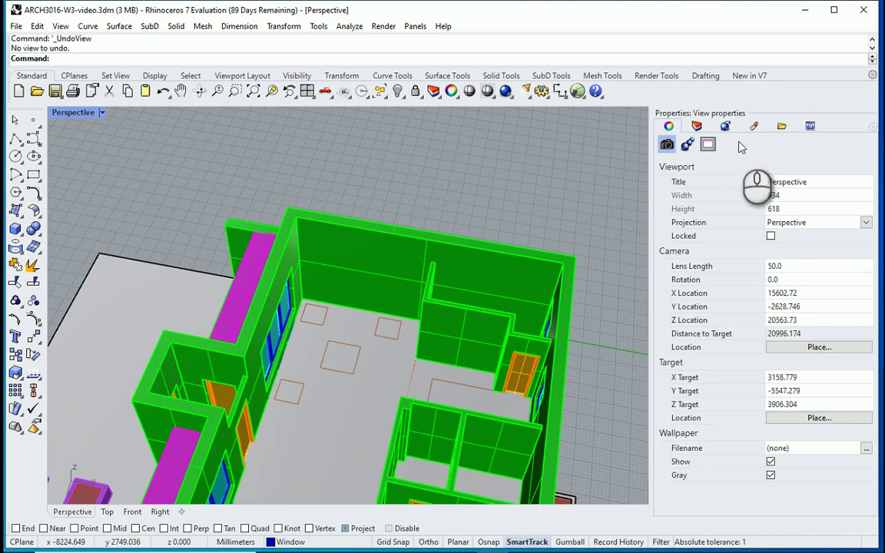
pyautogui.scroll(-2, 429, 292)
pyautogui.moveTo(425, 306)
pyautogui.mouseDown(button='right')
pyautogui.moveTo(470, 337)
pyautogui.moveTo(419, 300)
pyautogui.moveTo(412, 315)
pyautogui.mouseUp(button='right')
pyautogui.scroll(5, 323, 276)
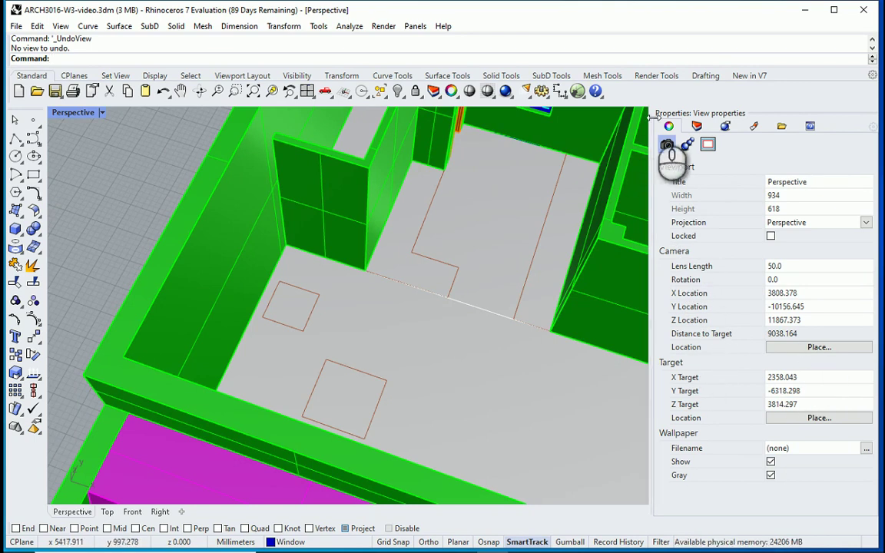
pyautogui.click(817, 347)
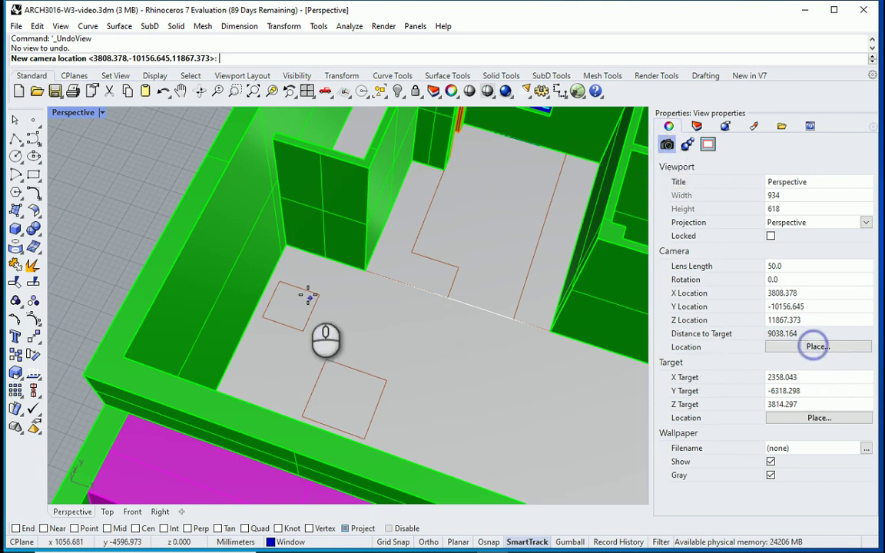
pyautogui.click(295, 258)
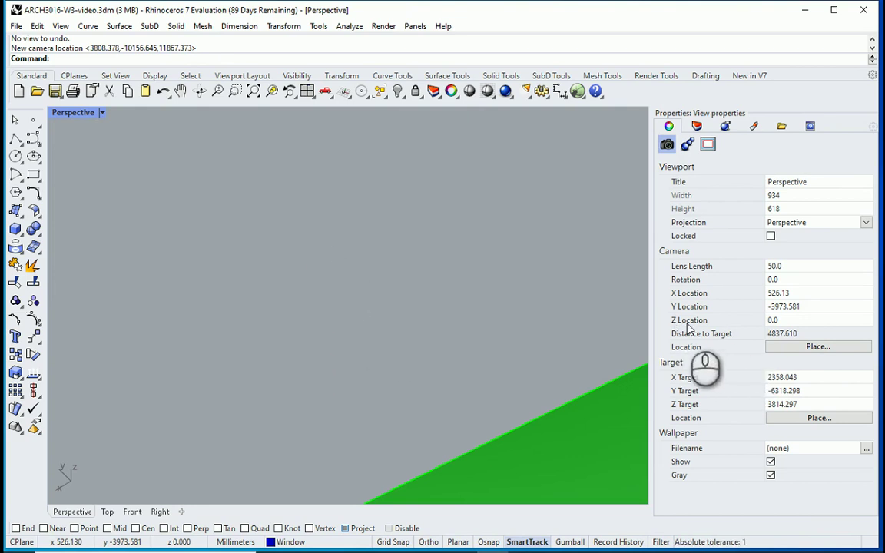
# - Set camera Z location and target Z to 1500, and lens length to 35
pyautogui.click(795, 321)
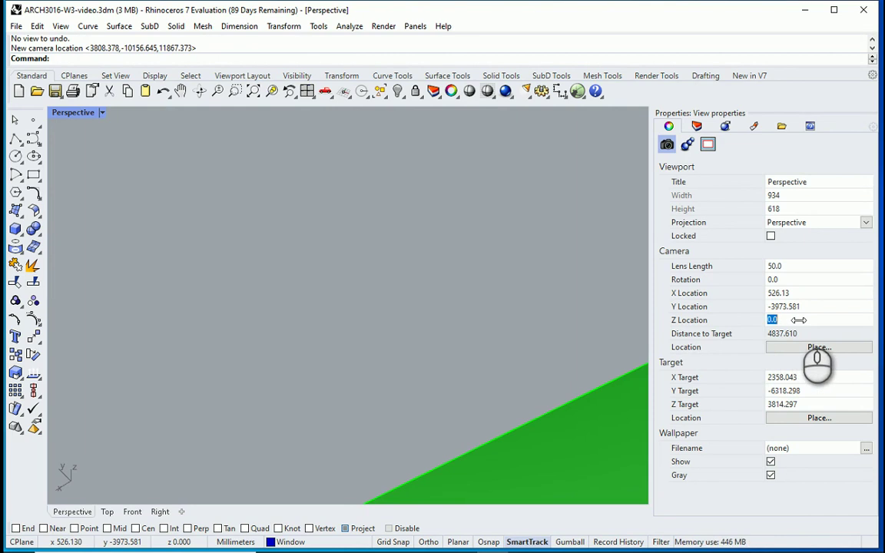
pyautogui.write('1500')
pyautogui.press('Return')
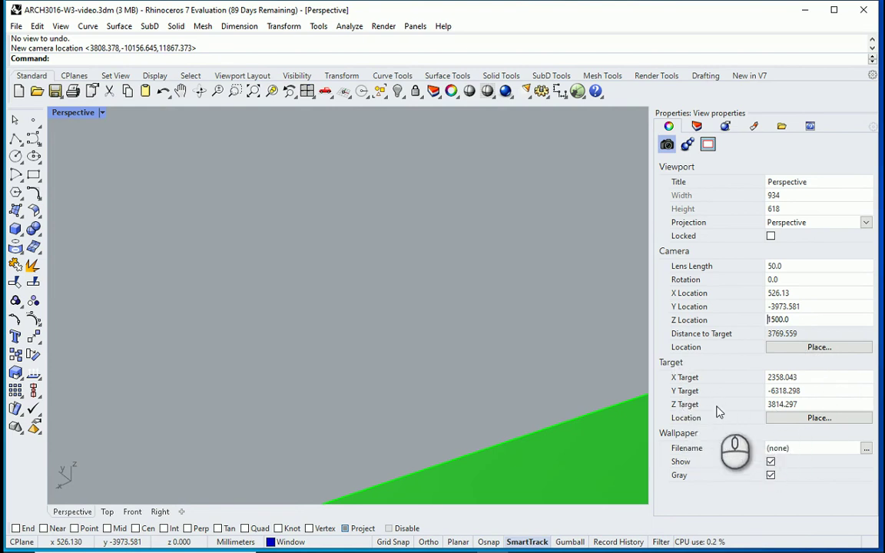
pyautogui.click(811, 404)
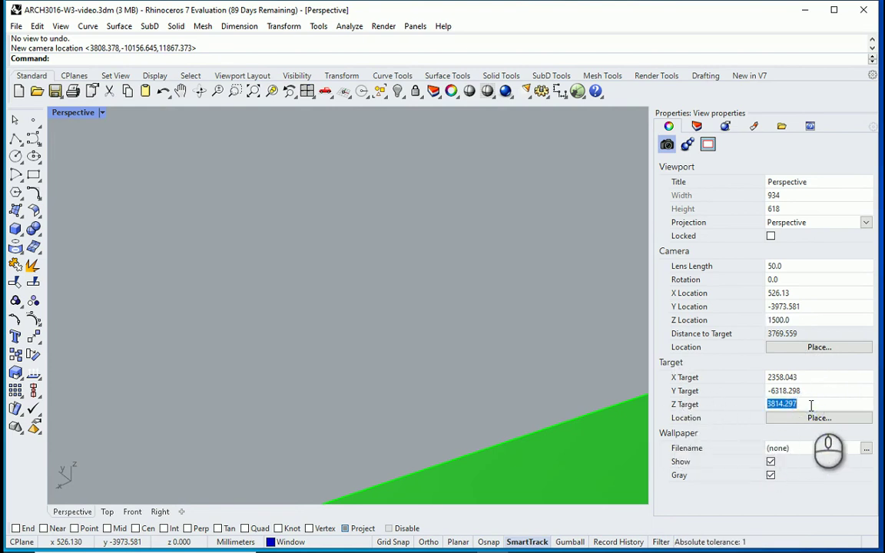
pyautogui.write('1500')
pyautogui.press('Return')
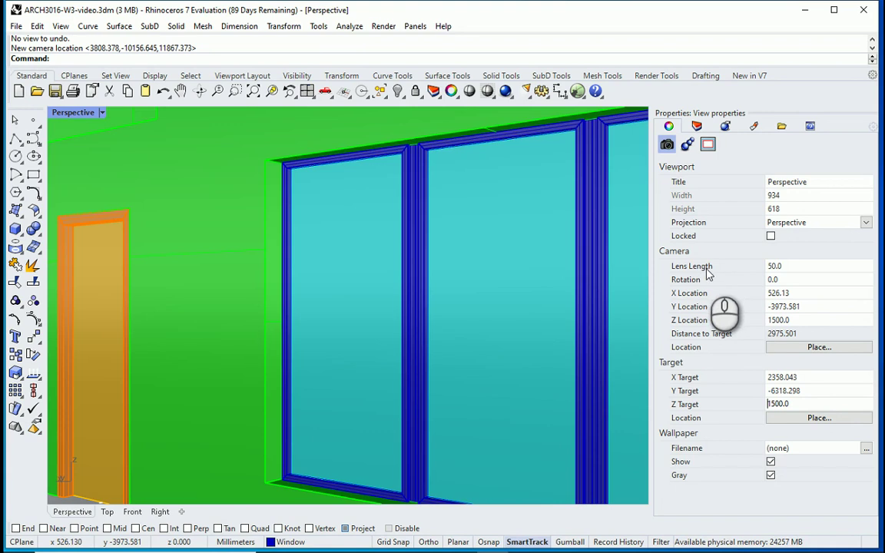
pyautogui.click(787, 266)
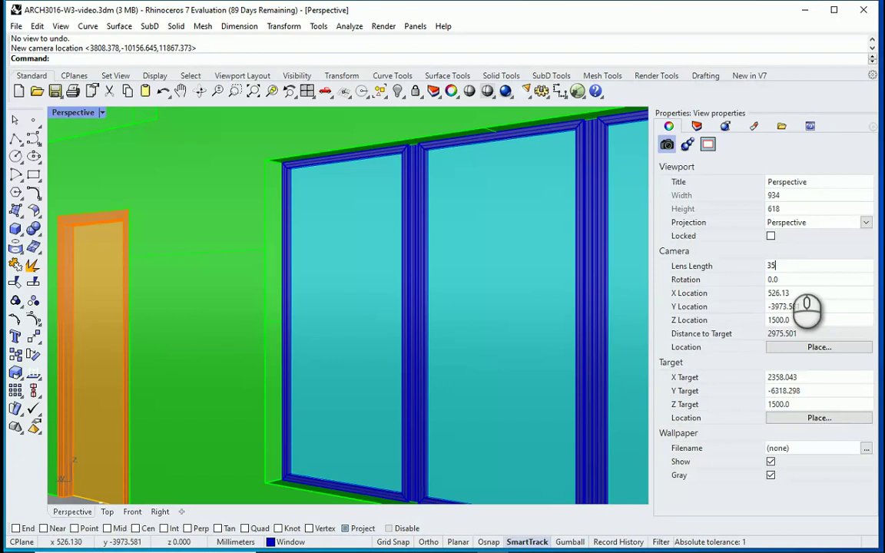
pyautogui.press('Return')
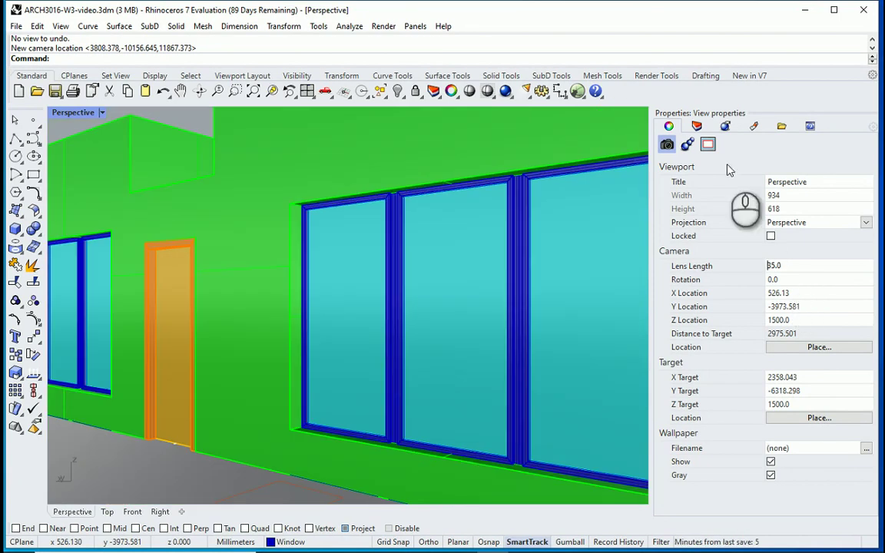
# - Turn the Roof layer back on and return to the view properties
pyautogui.click(696, 126)
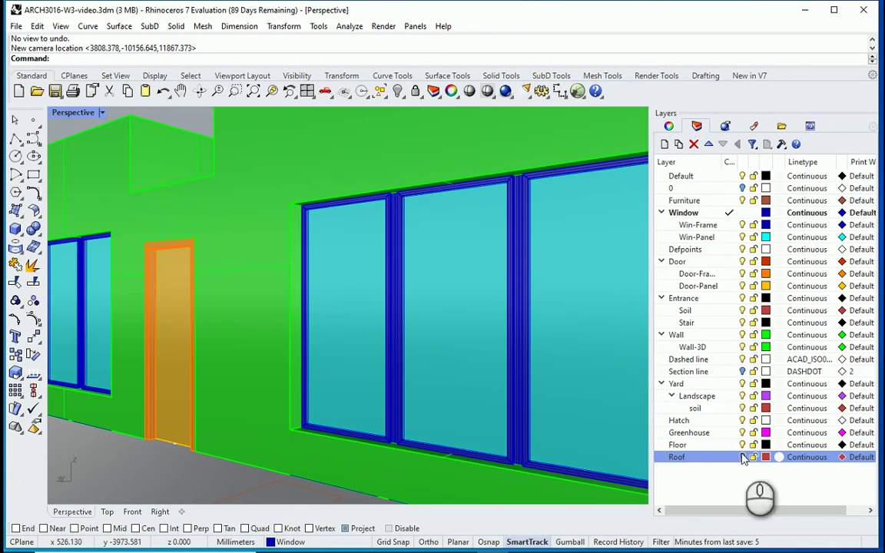
pyautogui.click(742, 457)
pyautogui.click(668, 125)
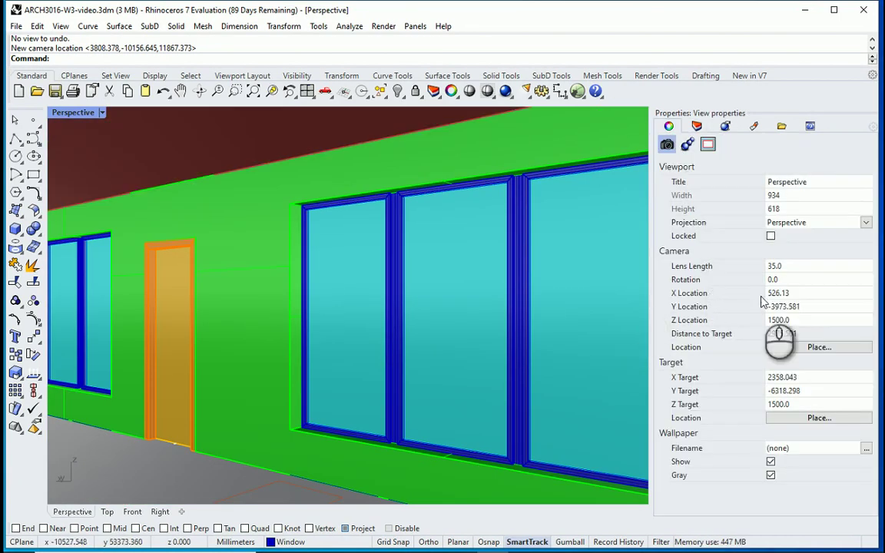
# - Reduce the camera lens length to 34, then to 33
pyautogui.click(788, 266)
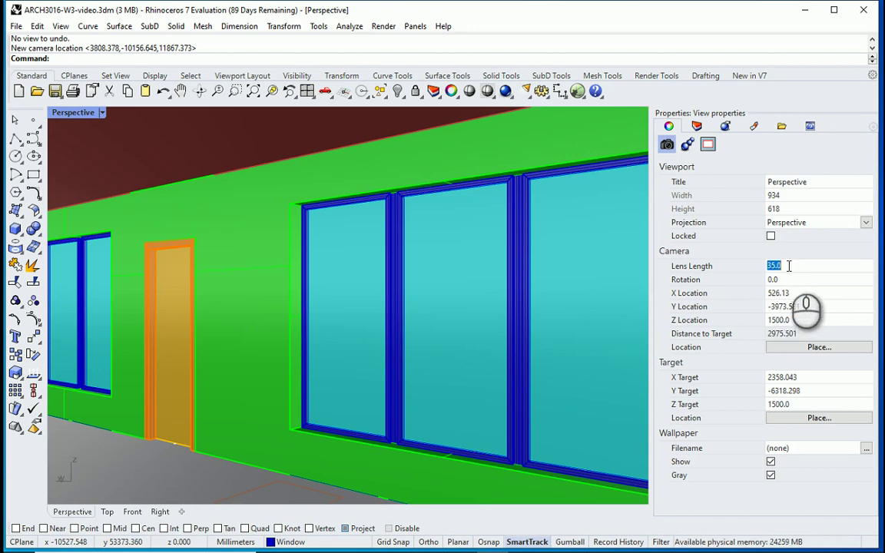
pyautogui.write('34')
pyautogui.press('Return')
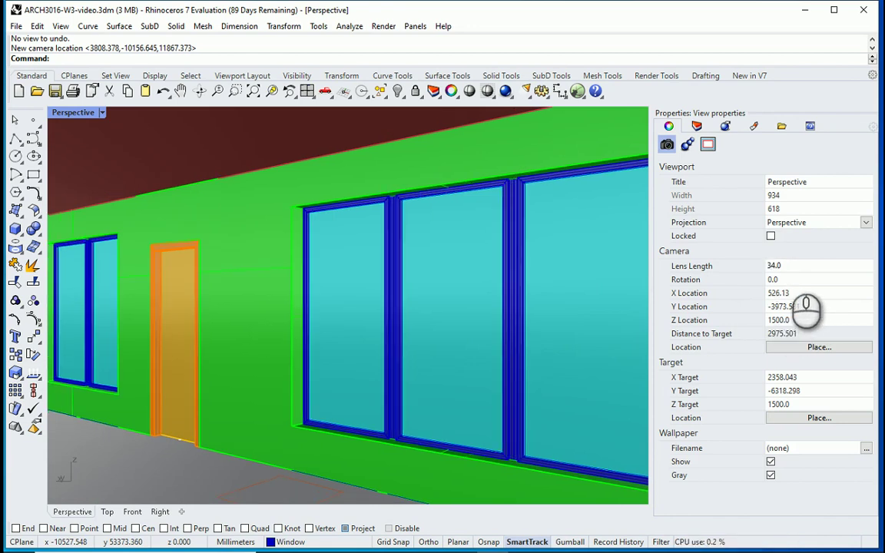
pyautogui.click(798, 263)
pyautogui.doubleClick(798, 263)
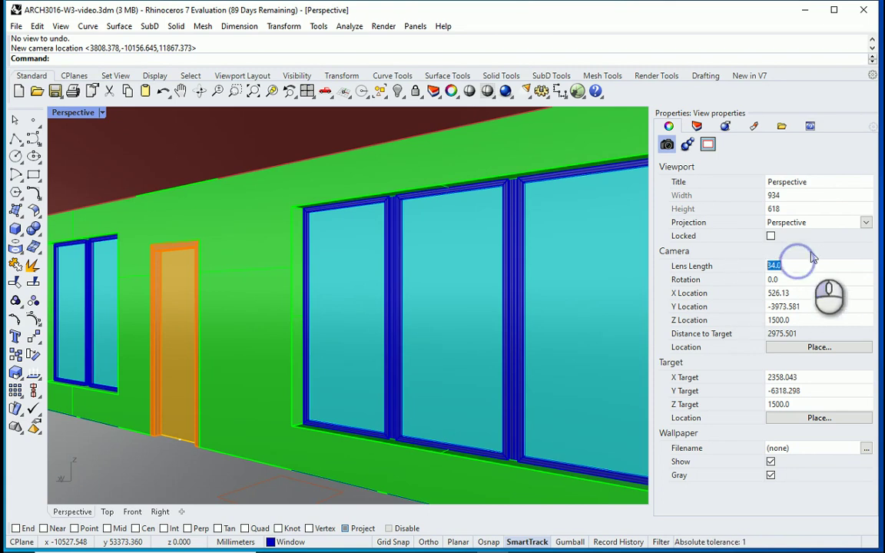
pyautogui.write('33')
pyautogui.press('Return')
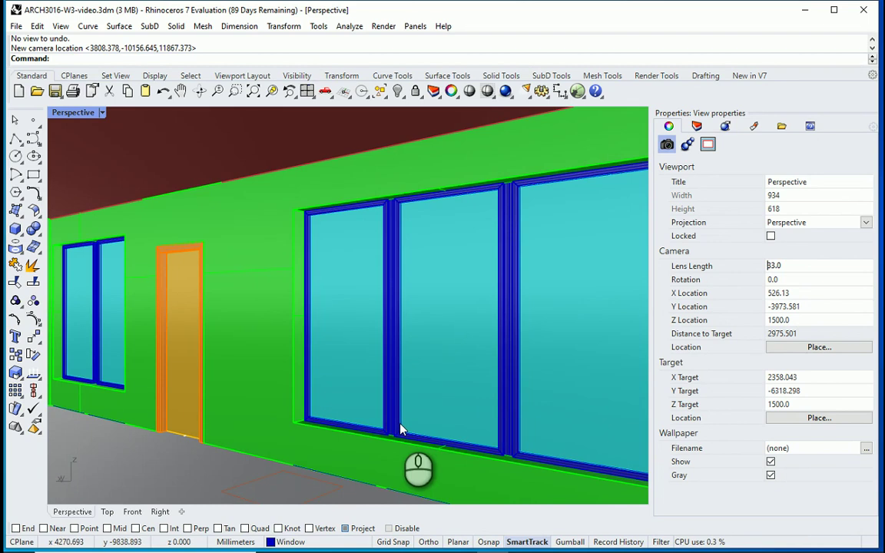
# - Lower the camera's Z location through 1200 and 1300 to 1400
pyautogui.click(806, 321)
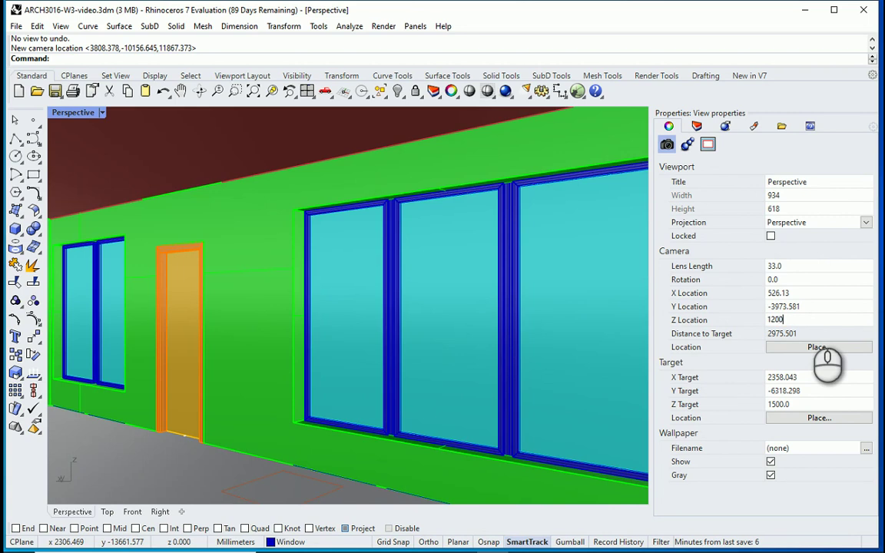
pyautogui.press('Return')
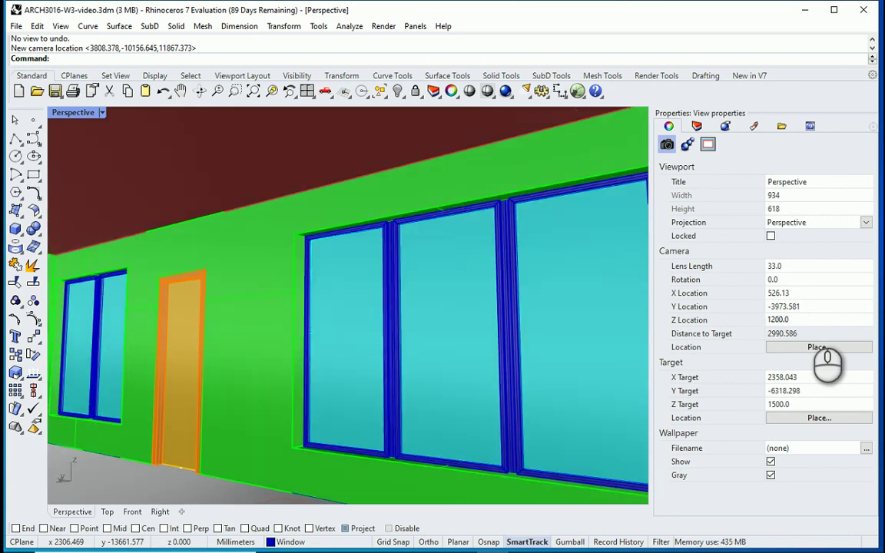
pyautogui.click(722, 319)
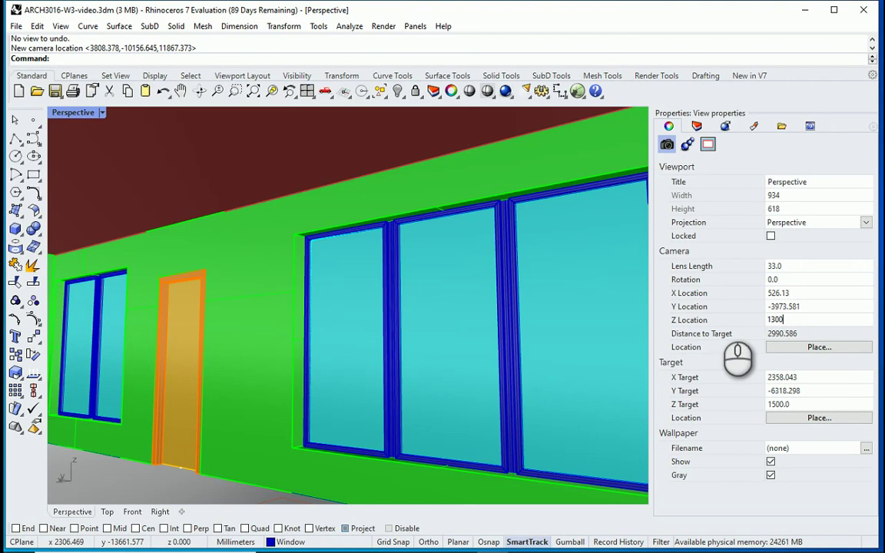
pyautogui.press('Return')
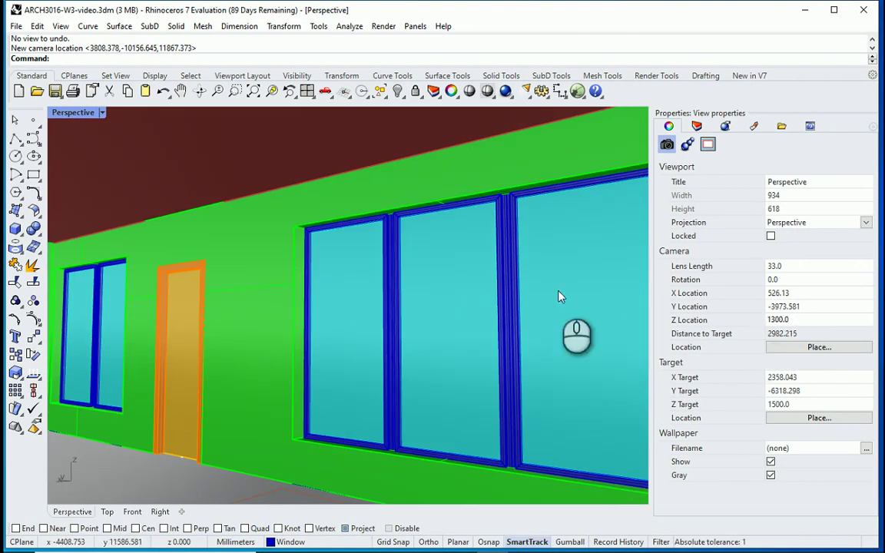
pyautogui.click(800, 319)
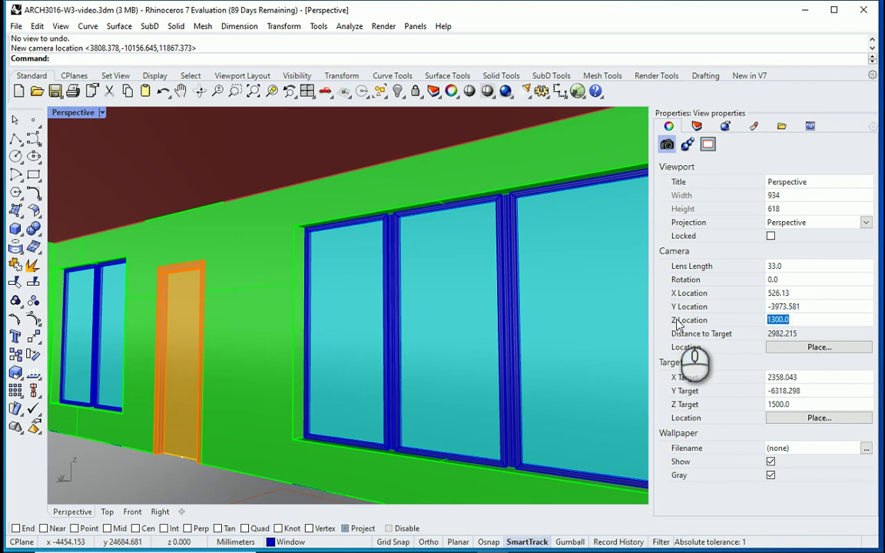
pyautogui.write('1')
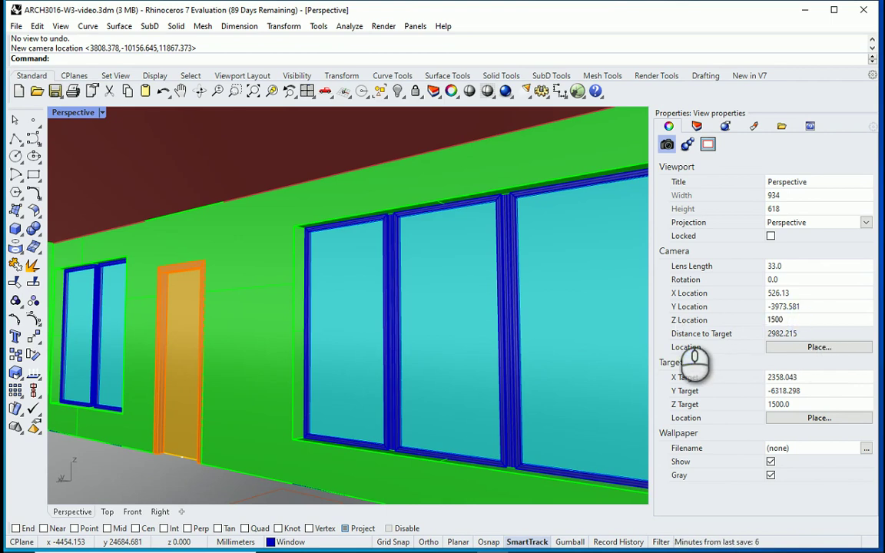
pyautogui.click(795, 319)
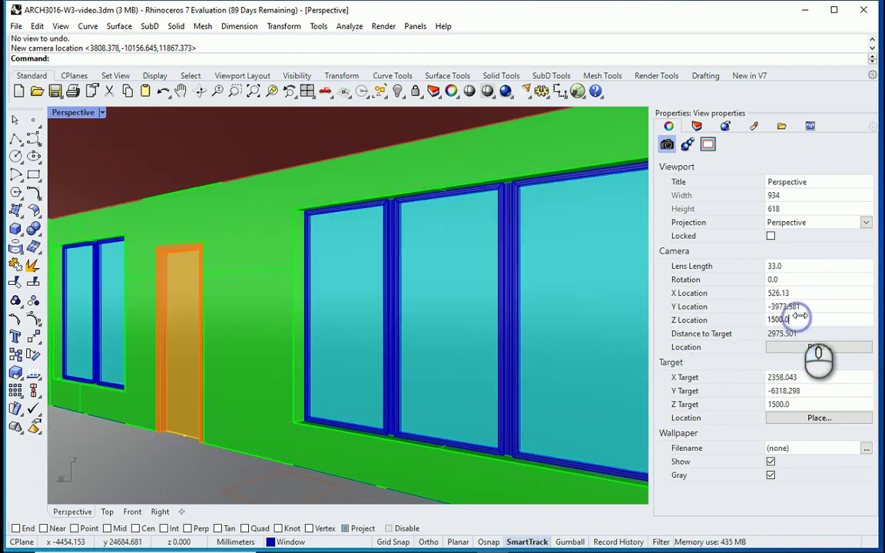
pyautogui.doubleClick(797, 320)
pyautogui.write('1400')
pyautogui.press('Return')
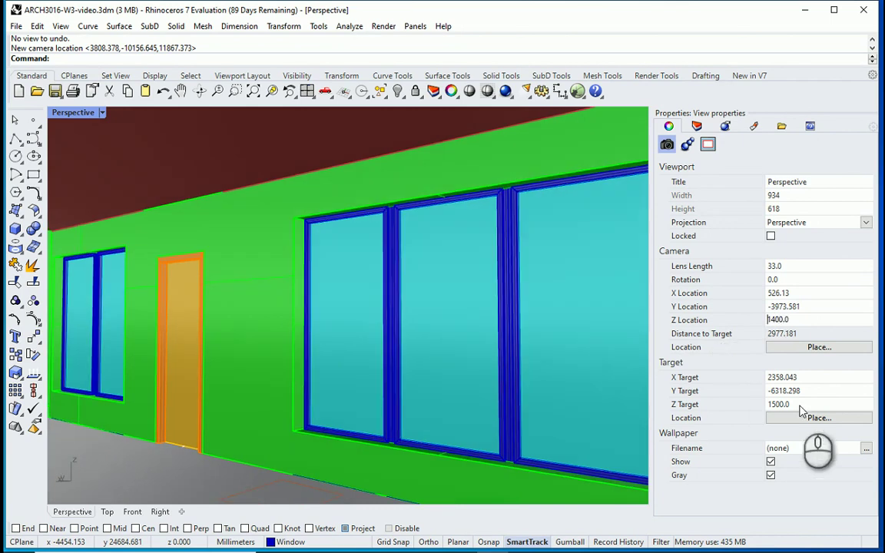
# - Set the camera target's Z height to 1400
pyautogui.doubleClick(798, 404)
pyautogui.write('14')
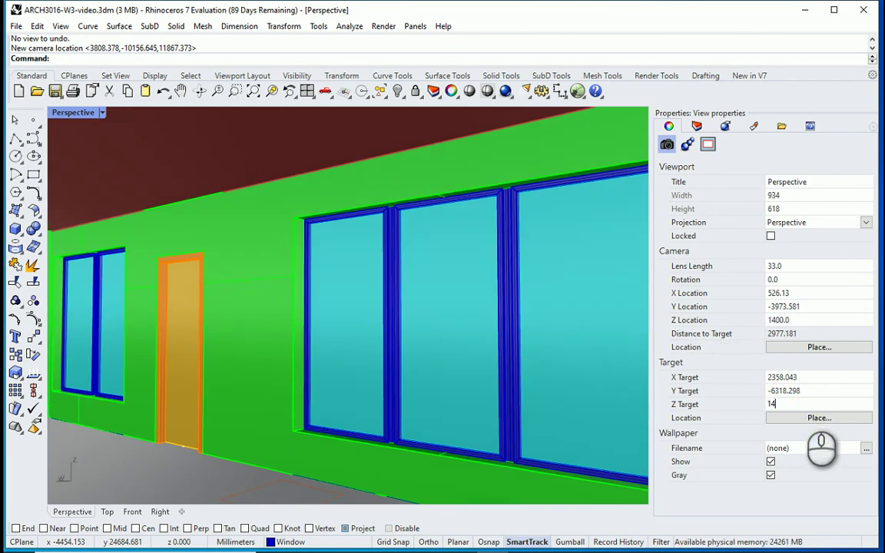
pyautogui.write('00')
pyautogui.press('Return')
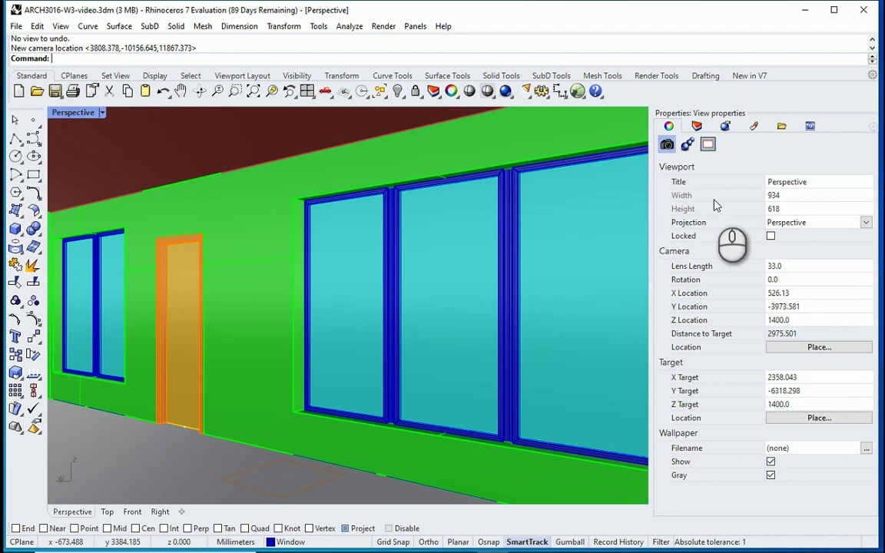
pyautogui.press('Home')
pyautogui.press('Home')
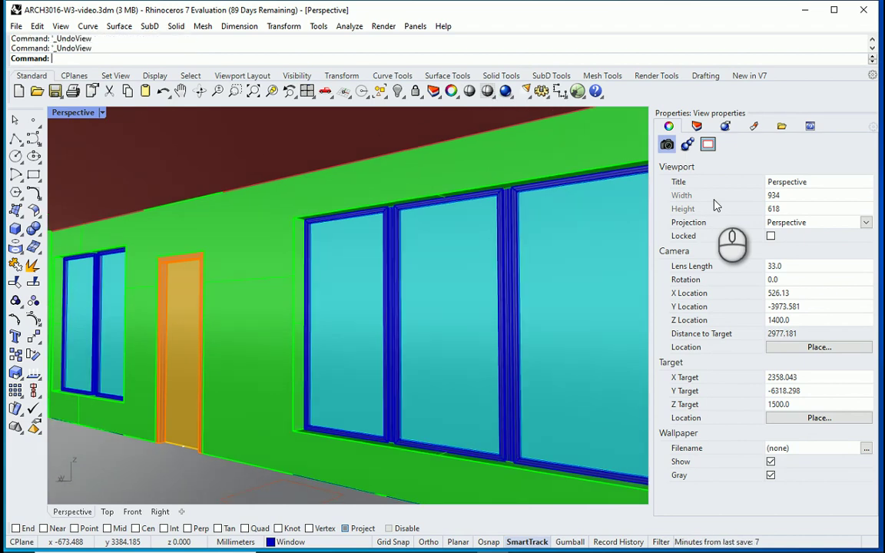
pyautogui.press('Home')
pyautogui.press('Home')
pyautogui.press('Home')
pyautogui.press('Home')
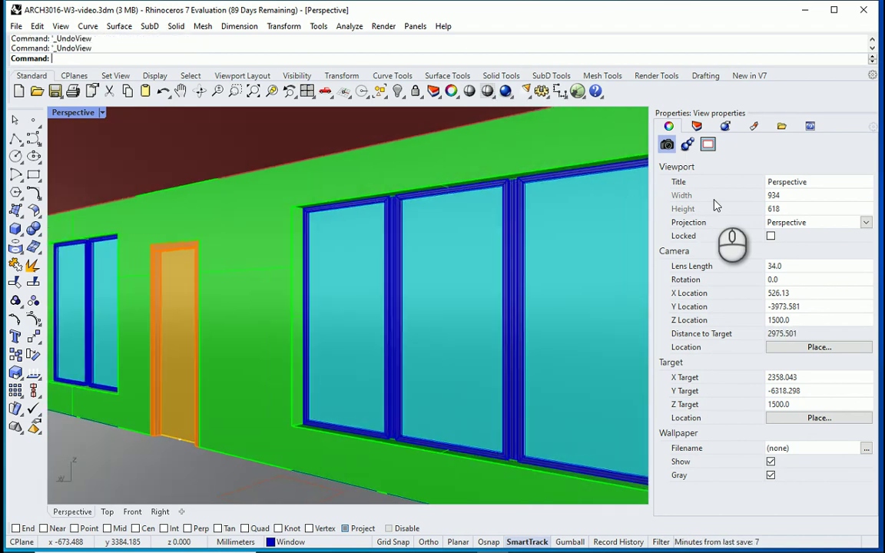
pyautogui.press('Home')
pyautogui.press('Home')
pyautogui.press('Home')
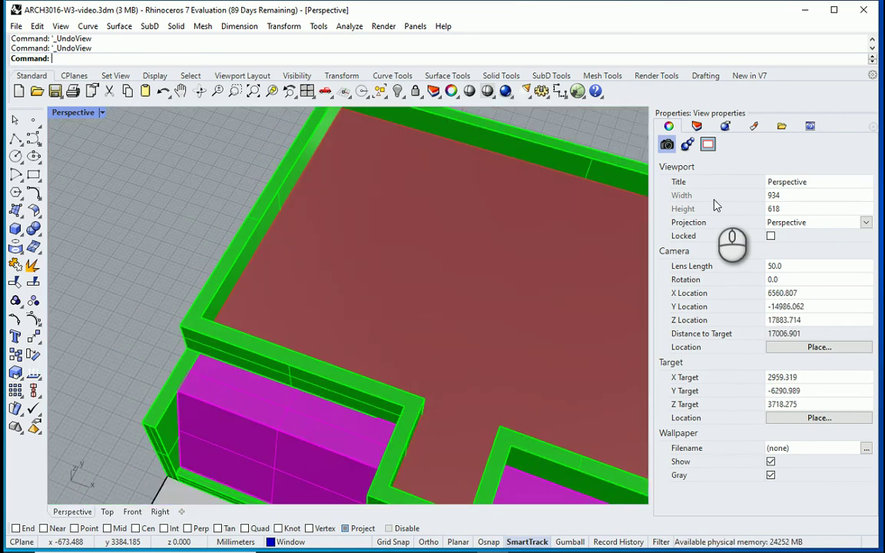
pyautogui.press('End')
pyautogui.press('End')
pyautogui.press('End')
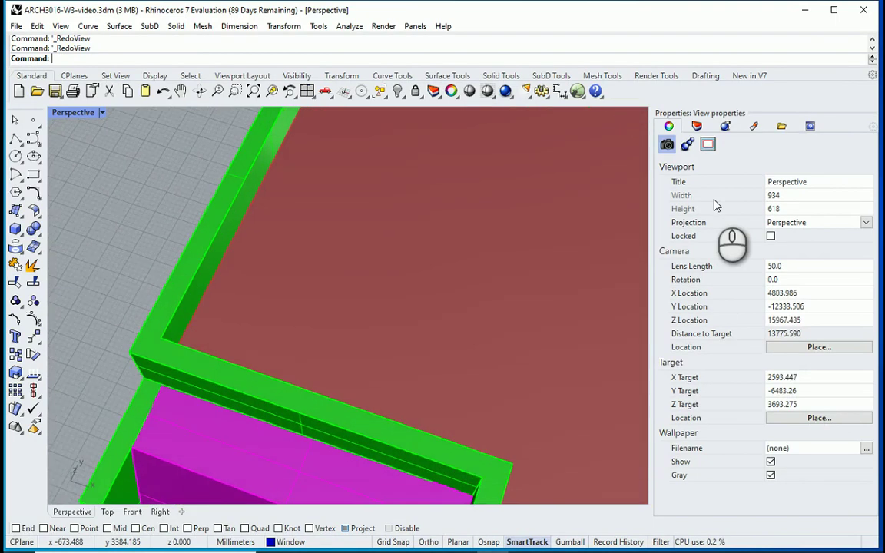
pyautogui.press('End')
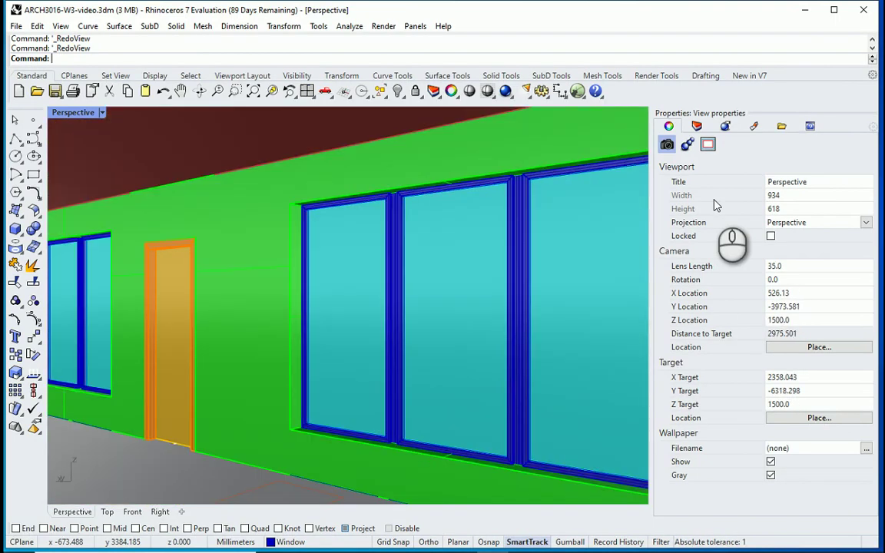
pyautogui.press('End')
pyautogui.press('End')
pyautogui.press('End')
pyautogui.press('End')
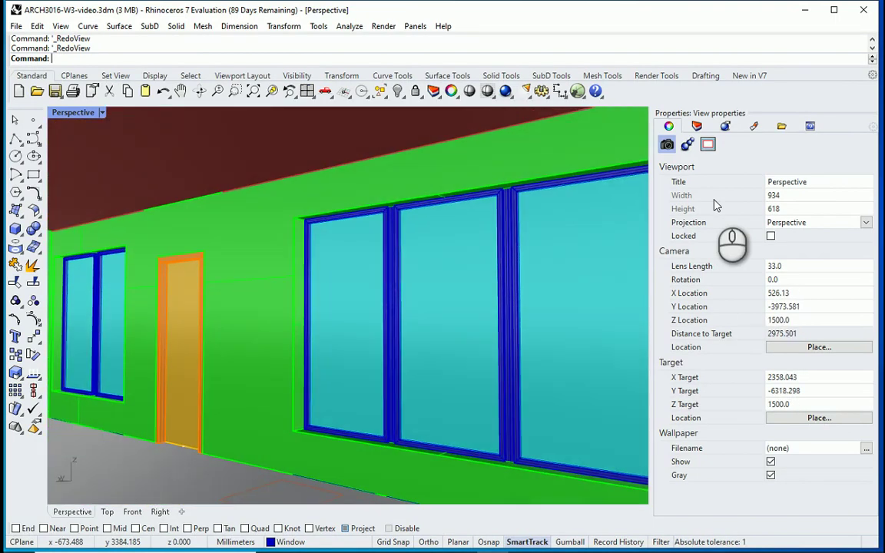
pyautogui.press('End')
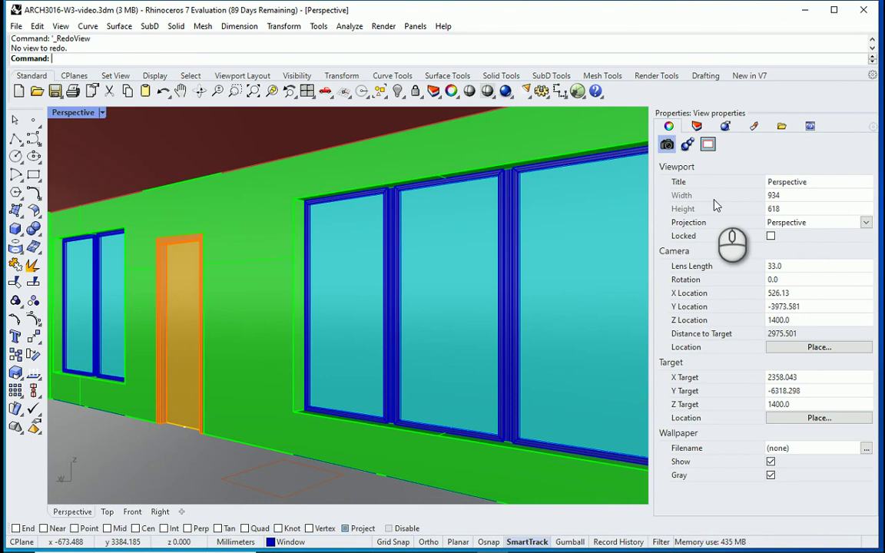
# - Open Named Views from the viewport's Set View menu and save the view as 'Living-Room'
pyautogui.click(149, 137)
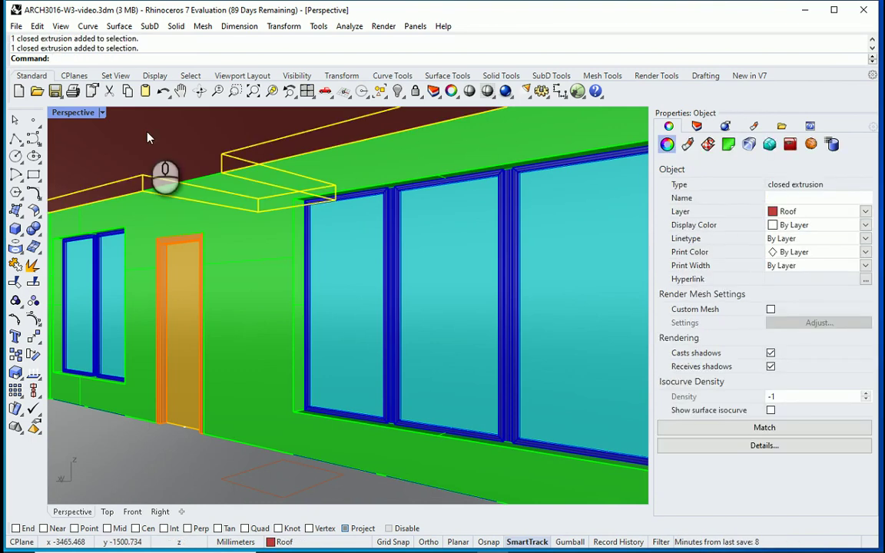
pyautogui.click(102, 113)
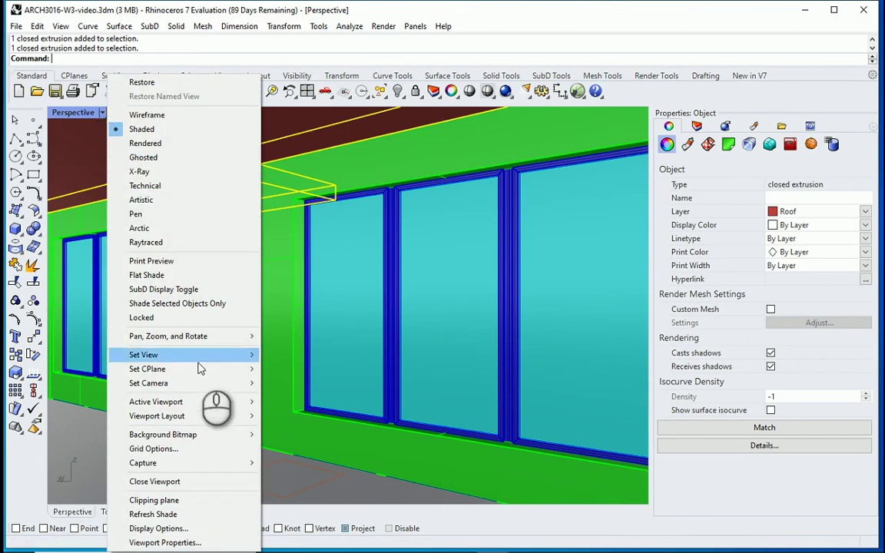
pyautogui.moveTo(252, 355)
pyautogui.click(305, 505)
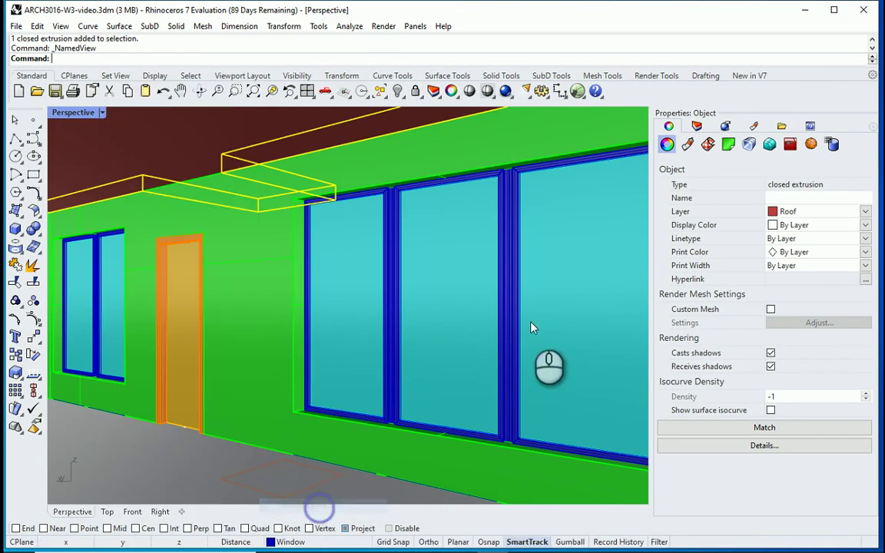
pyautogui.moveTo(791, 284); pyautogui.dragTo(491, 290)
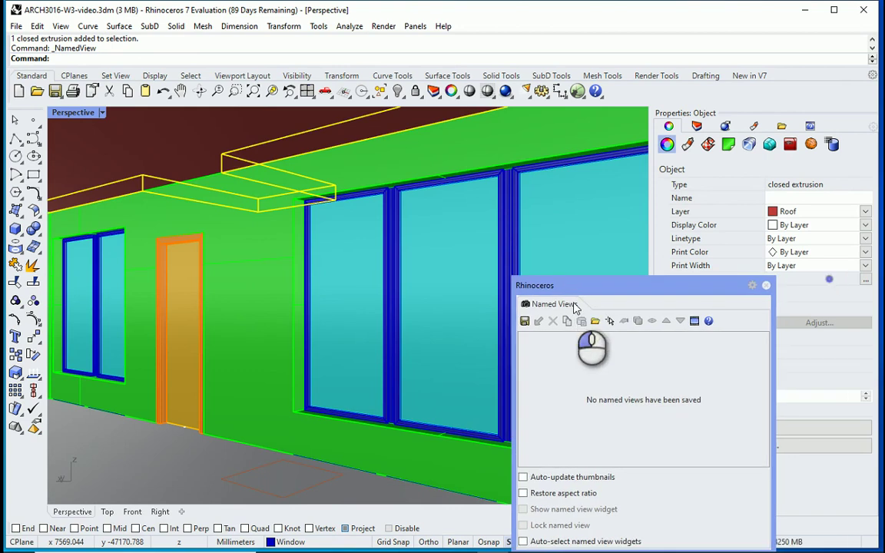
pyautogui.click(526, 321)
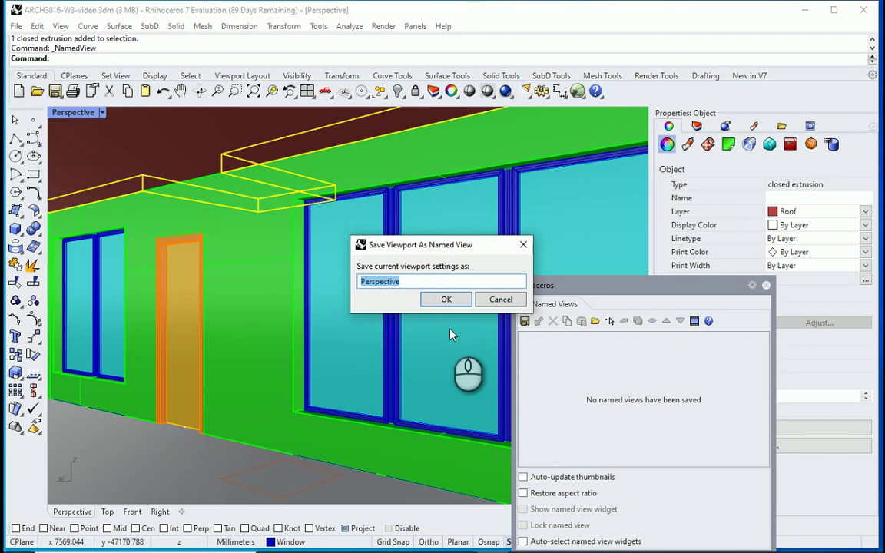
pyautogui.write('Living-Room')
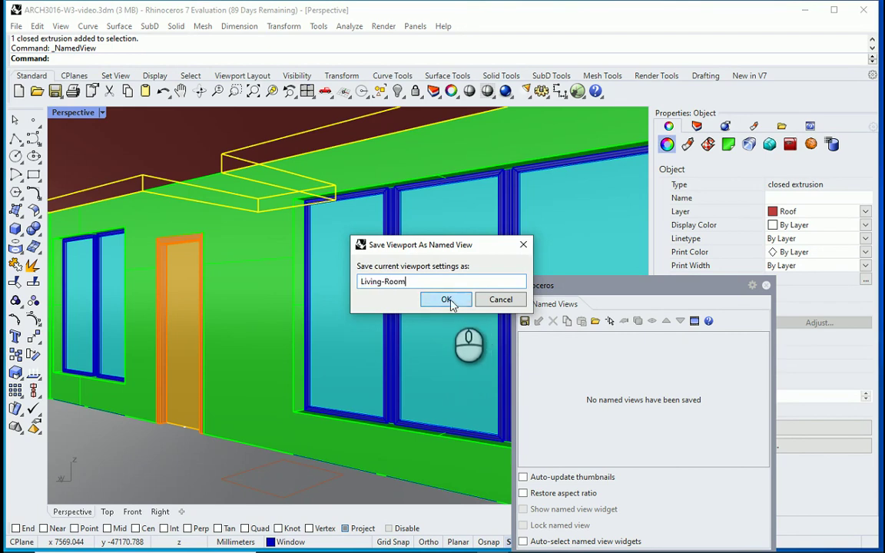
pyautogui.click(447, 300)
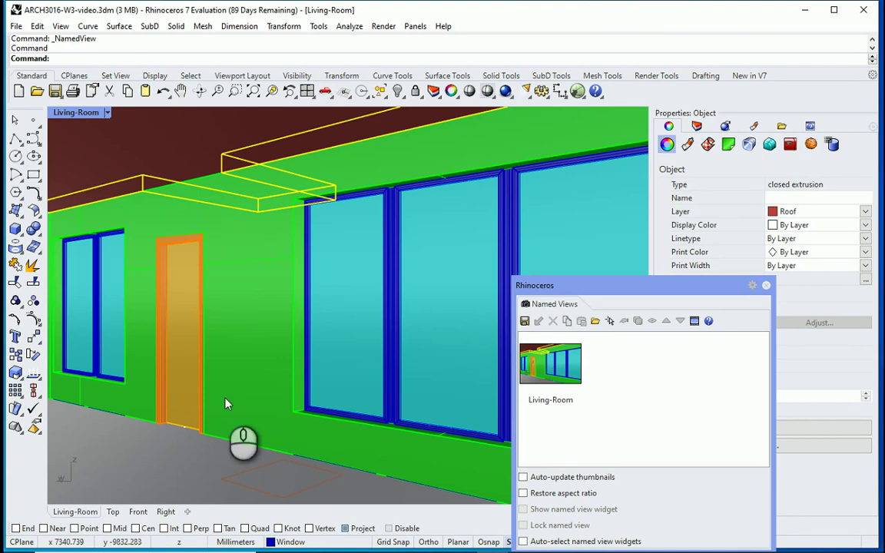
# - Orbit out over the house, then restore the Living-Room view from its thumbnail
pyautogui.click(222, 440)
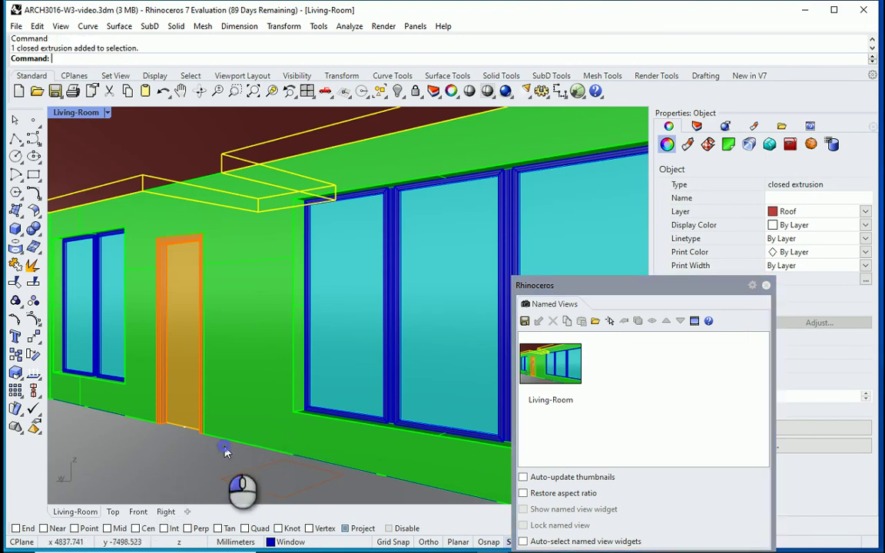
pyautogui.scroll(-6, 215, 321)
pyautogui.moveTo(215, 321); pyautogui.dragTo(312, 398, button='right')
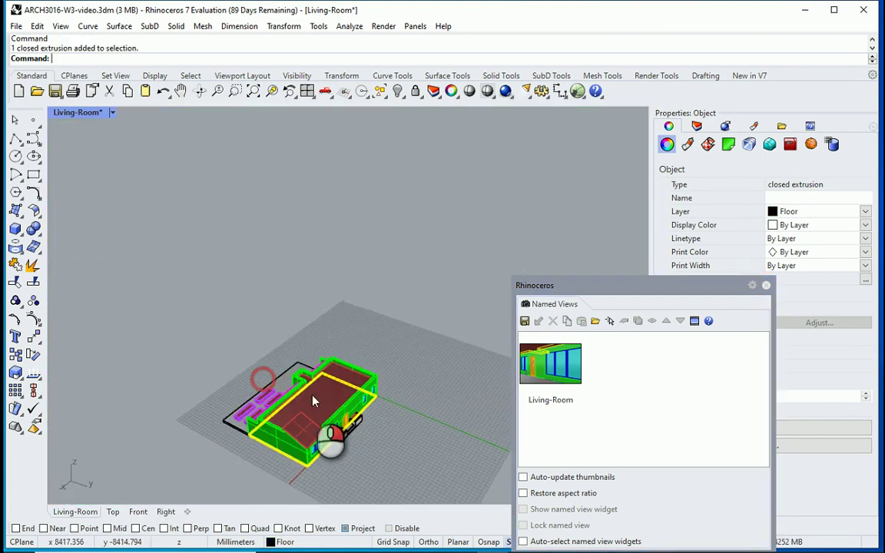
pyautogui.doubleClick(551, 370)
pyautogui.click(574, 249)
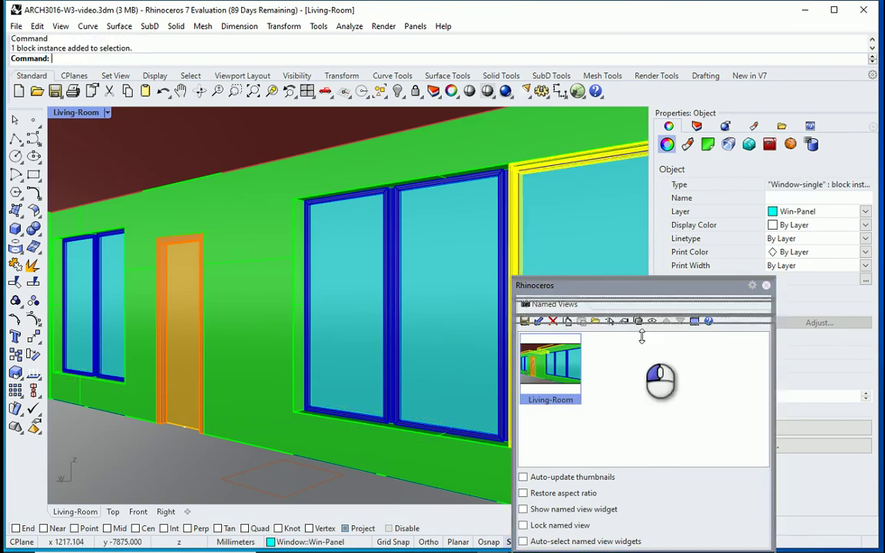
pyautogui.moveTo(641, 336); pyautogui.dragTo(749, 397)
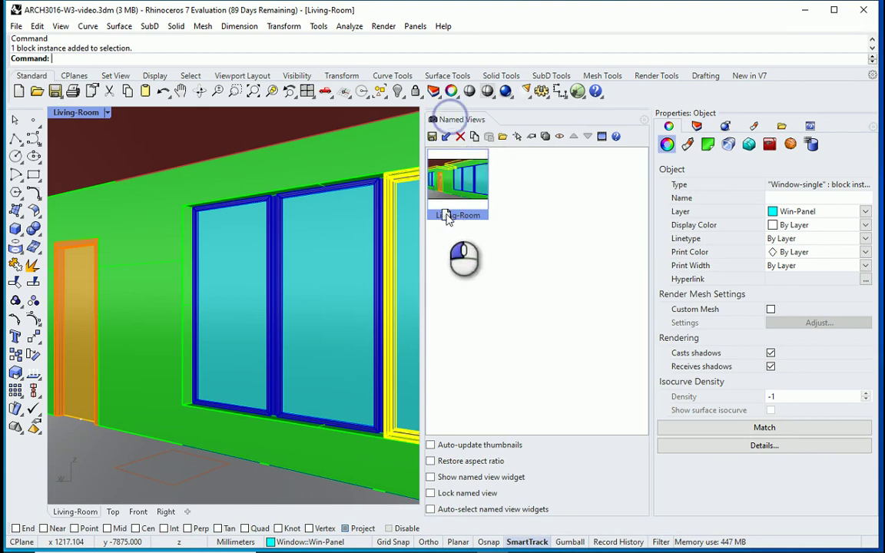
# - Dock the Named Views panel at the bottom right with the Layers list above
pyautogui.moveTo(448, 218); pyautogui.dragTo(730, 477)
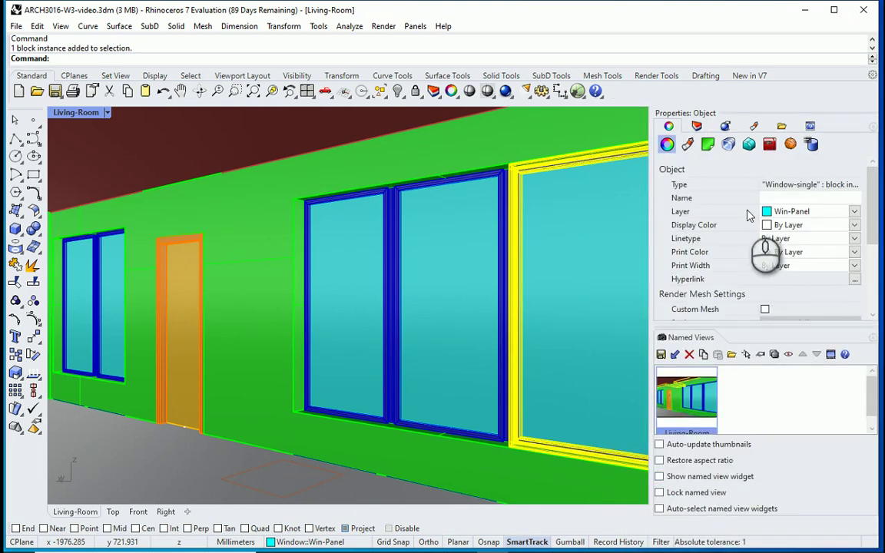
pyautogui.click(697, 126)
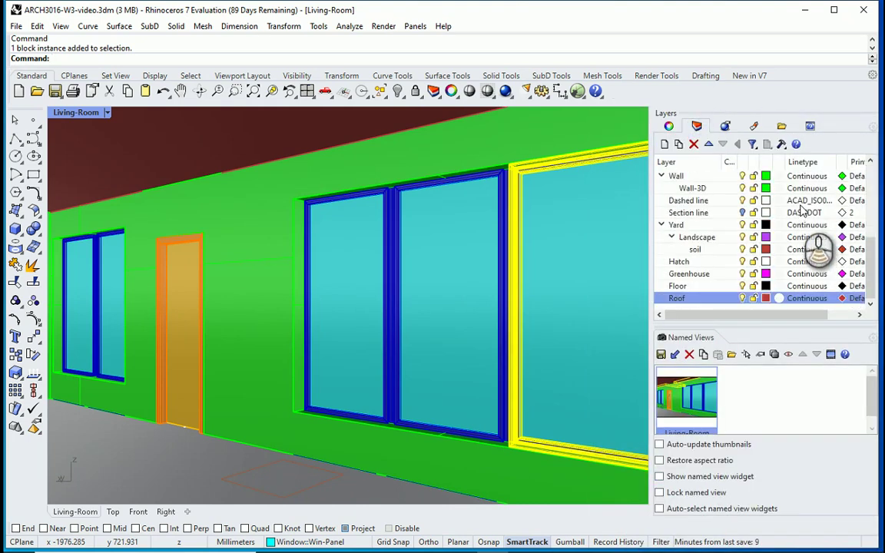
pyautogui.scroll(5, 801, 209)
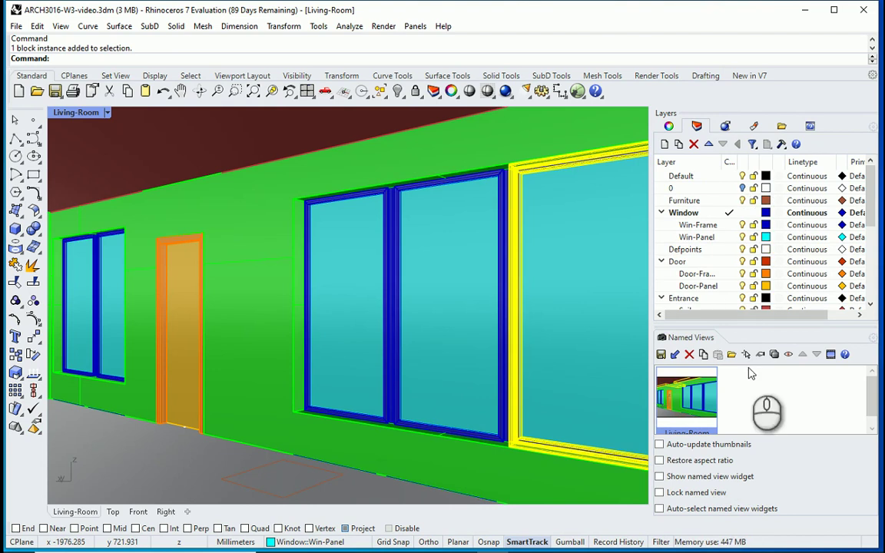
pyautogui.click(116, 125)
pyautogui.click(108, 113)
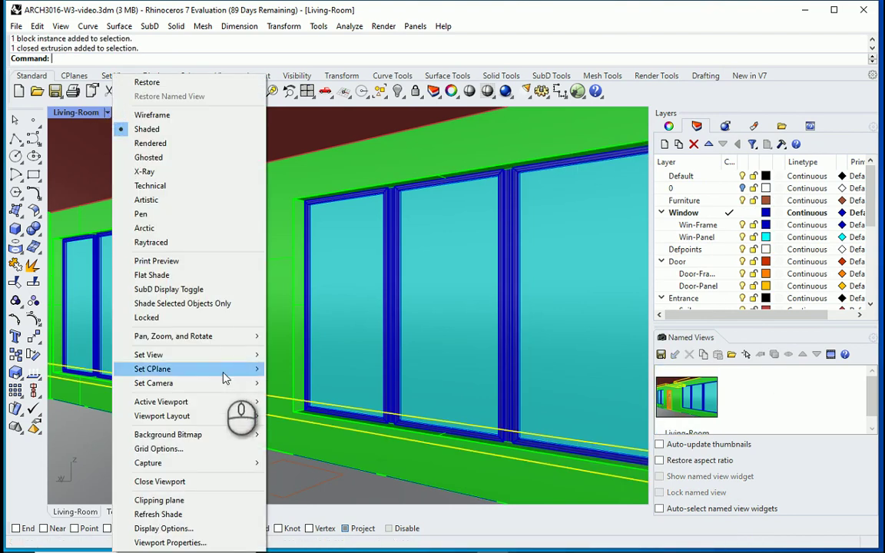
pyautogui.moveTo(233, 356)
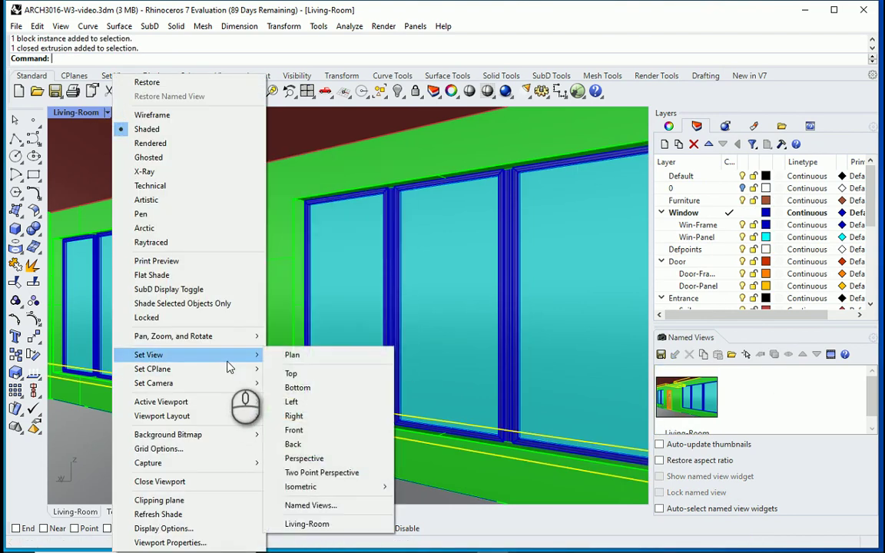
pyautogui.click(315, 458)
pyautogui.scroll(-5, 298, 394)
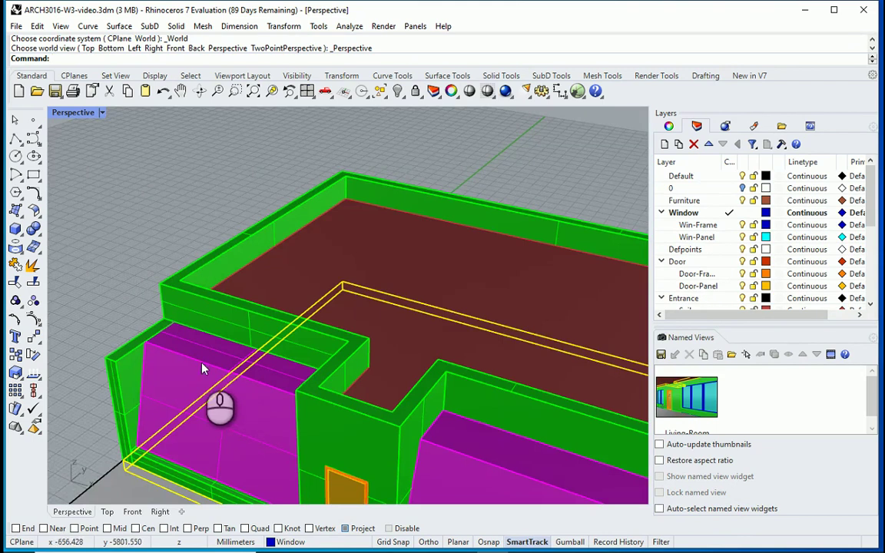
pyautogui.scroll(-3, 205, 355)
pyautogui.moveTo(397, 392); pyautogui.dragTo(159, 398, button='right')
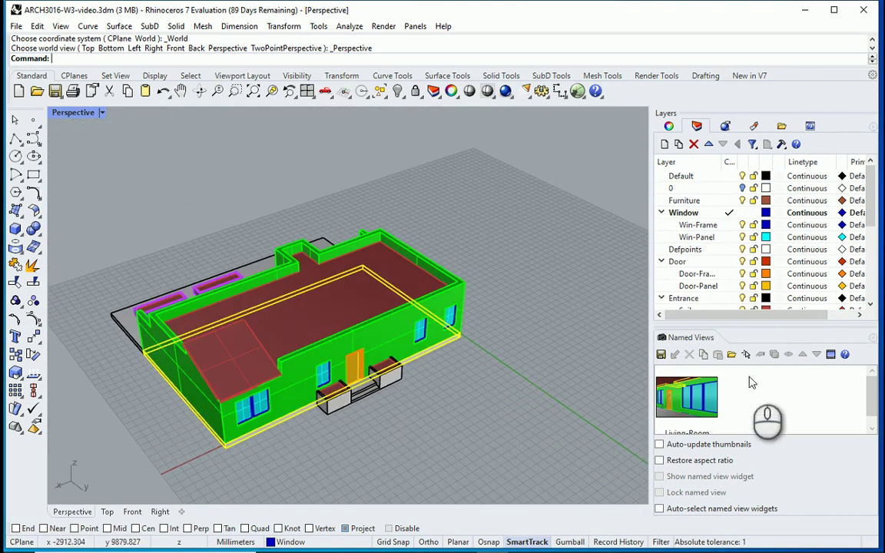
pyautogui.doubleClick(684, 393)
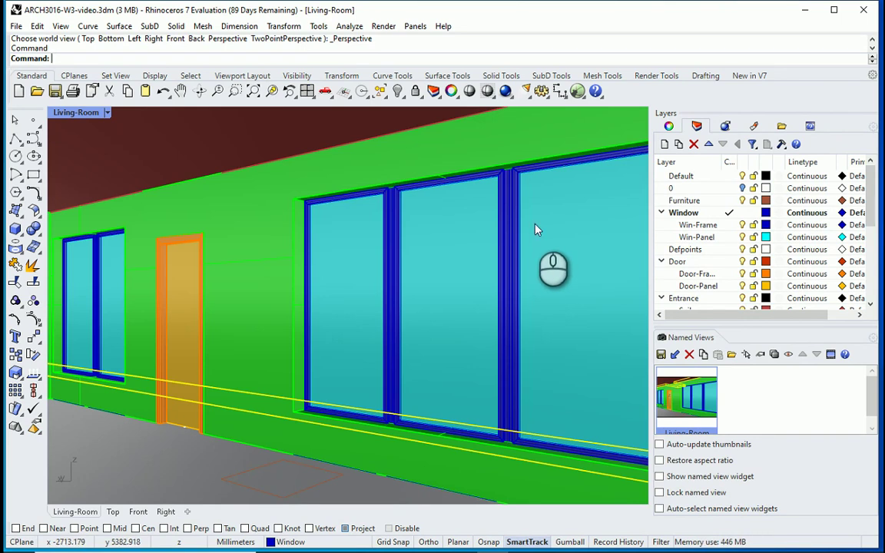
# - Restore the four-viewport layout, clear the selection, and toggle camera display with F6
pyautogui.doubleClick(76, 112)
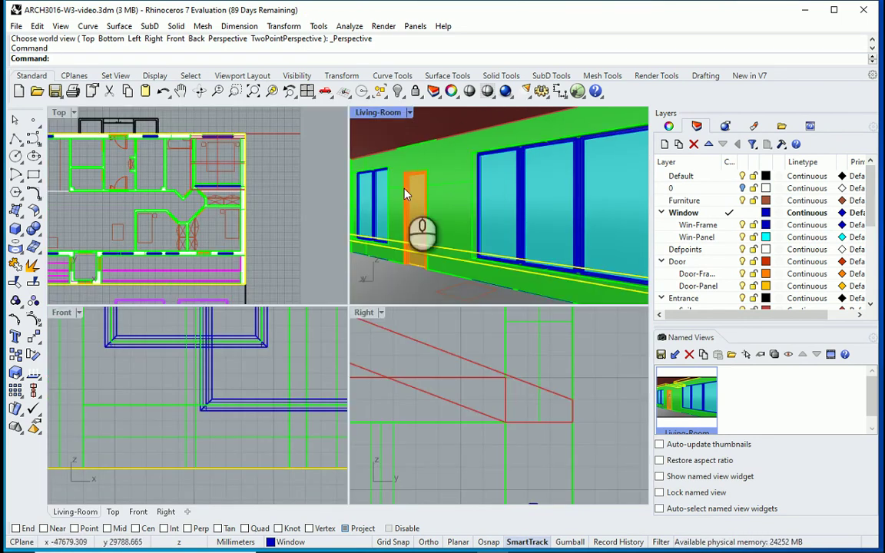
pyautogui.press('Escape')
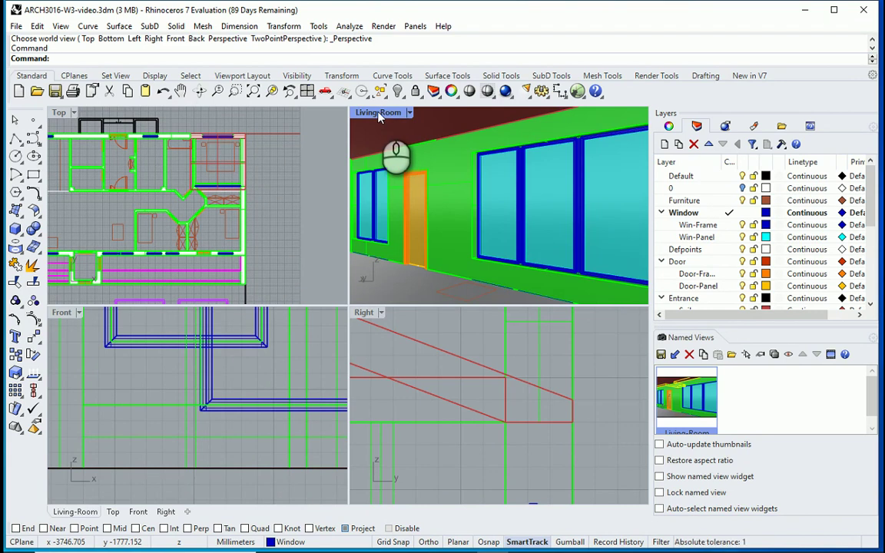
pyautogui.press('F6')
pyautogui.scroll(-2, 261, 161)
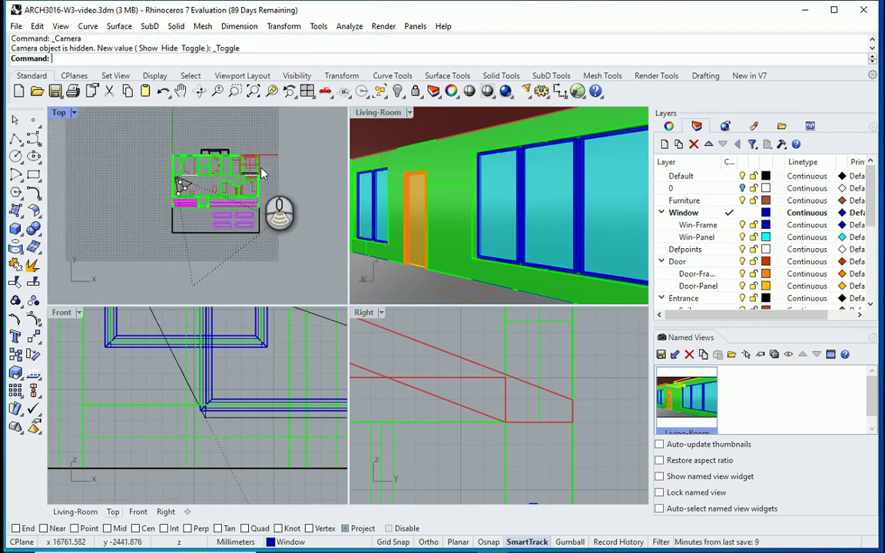
pyautogui.scroll(5, 208, 223)
pyautogui.scroll(-3, 181, 175)
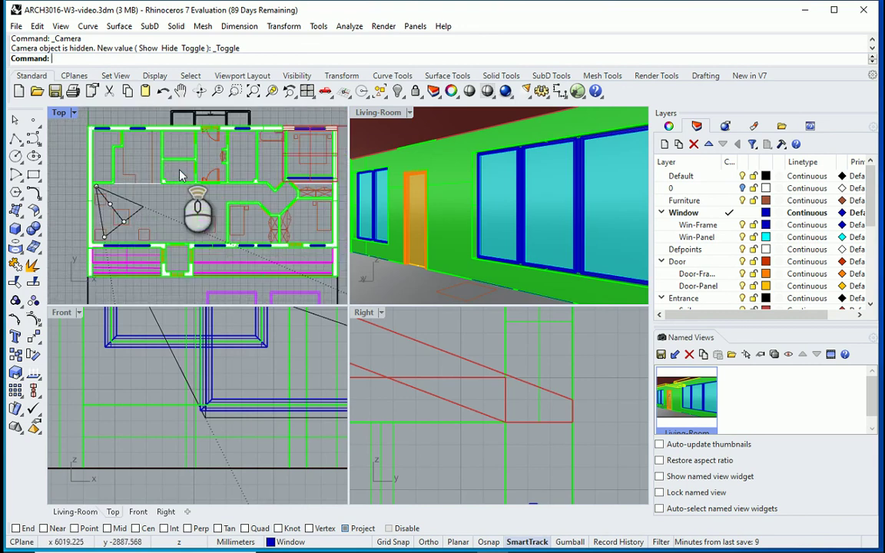
pyautogui.press('F6')
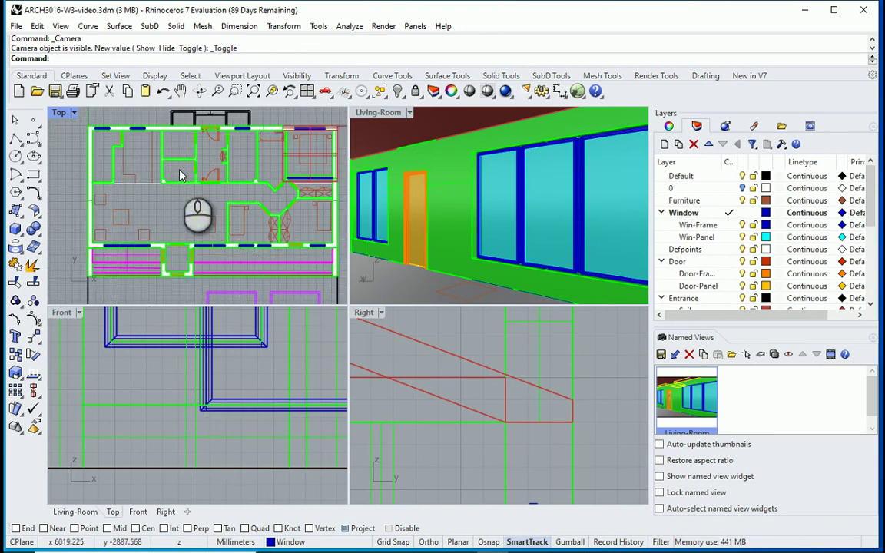
pyautogui.press('F6')
pyautogui.press('F6')
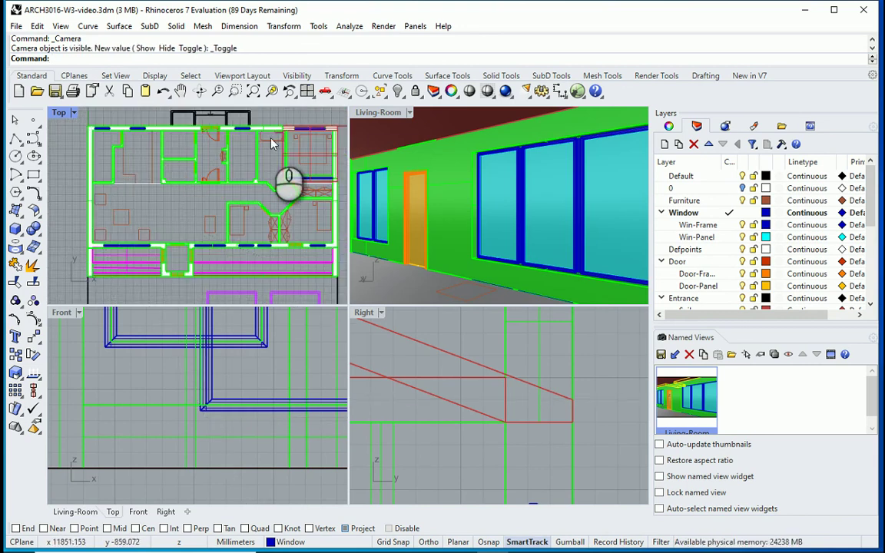
# - Show the Living-Room camera in the Top and Front views and zoom onto it
pyautogui.click(367, 113)
pyautogui.moveTo(379, 114); pyautogui.dragTo(396, 113, button='right')
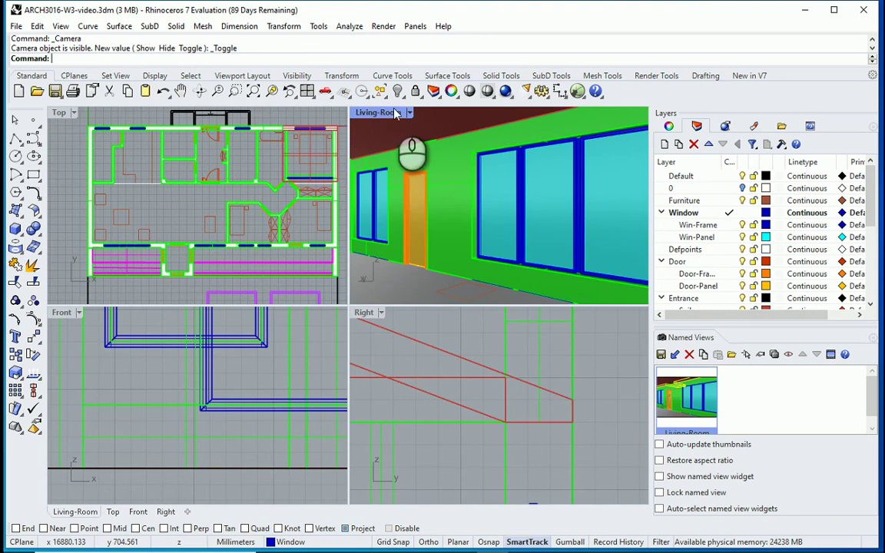
pyautogui.click(75, 114)
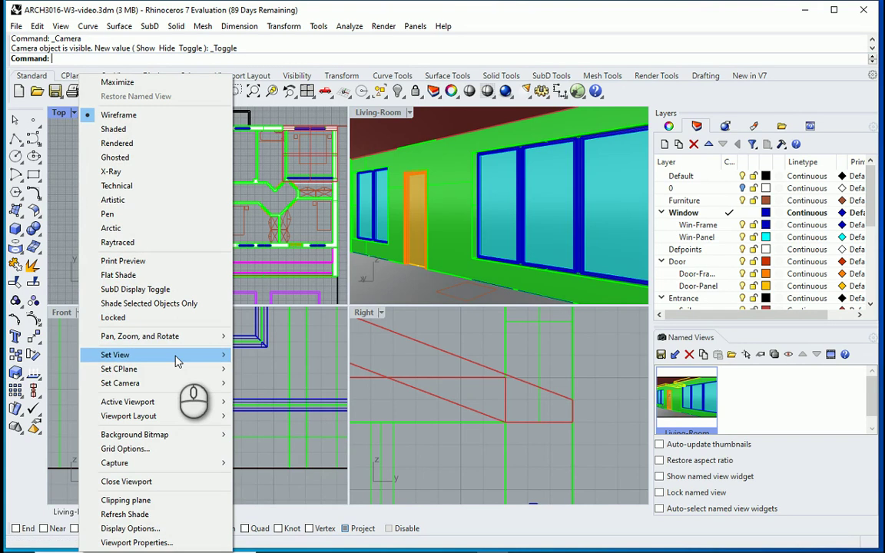
pyautogui.moveTo(197, 387)
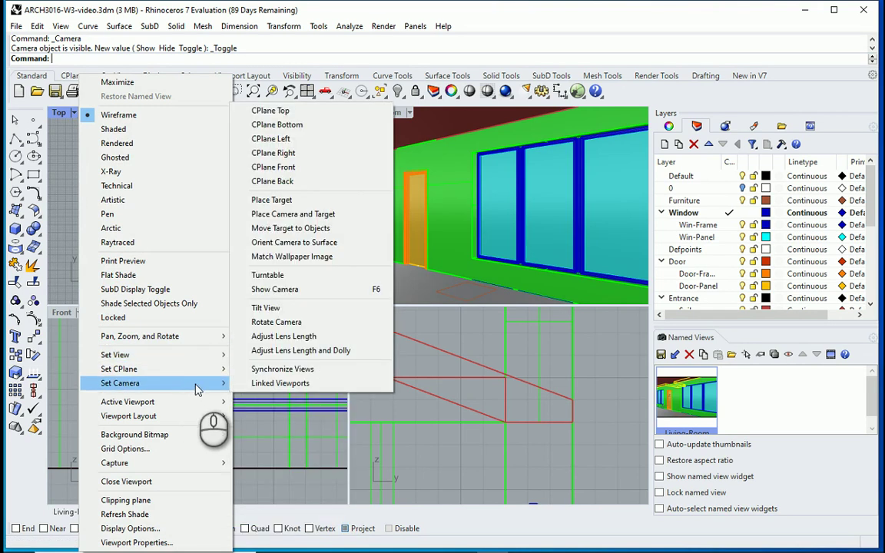
pyautogui.click(361, 289)
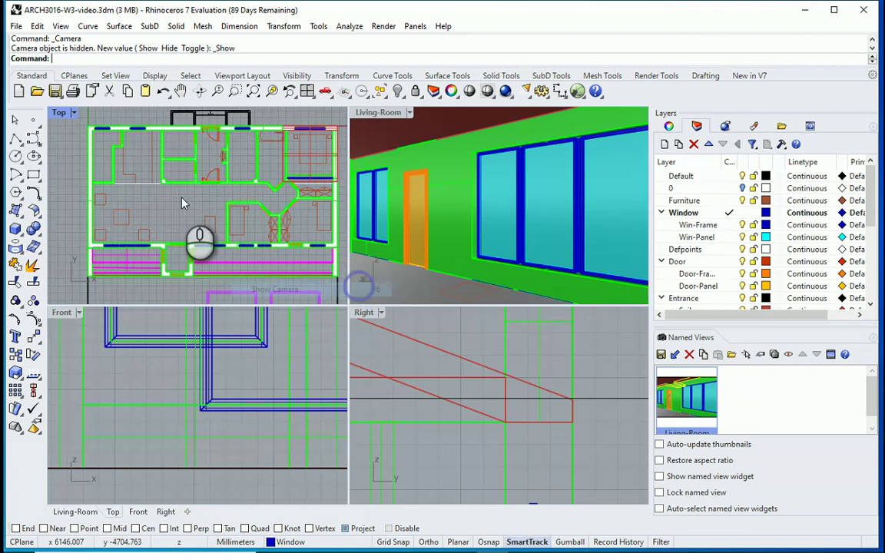
pyautogui.scroll(-3, 108, 200)
pyautogui.click(372, 116)
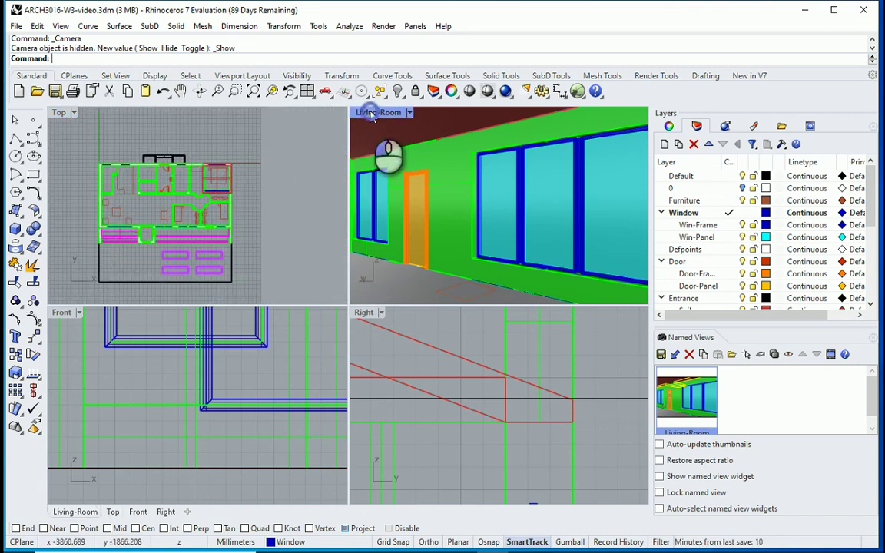
pyautogui.press('F6')
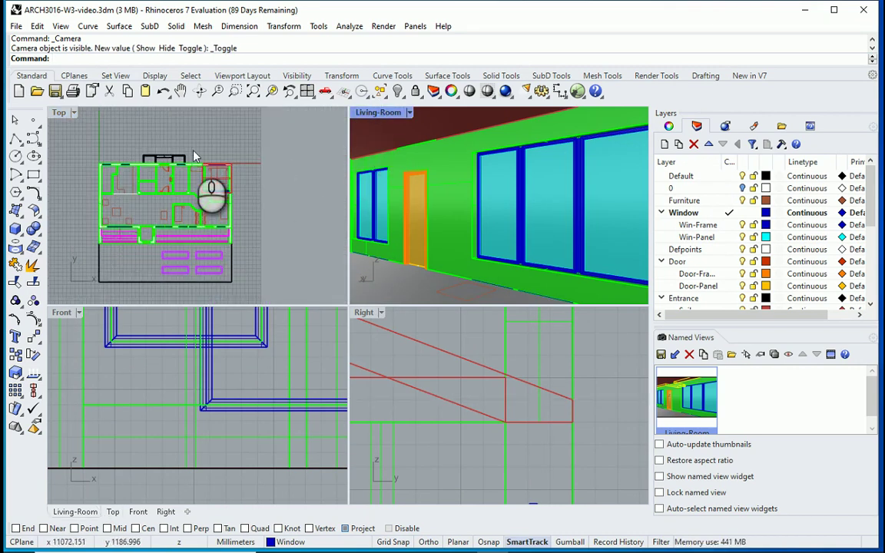
pyautogui.scroll(6, 123, 170)
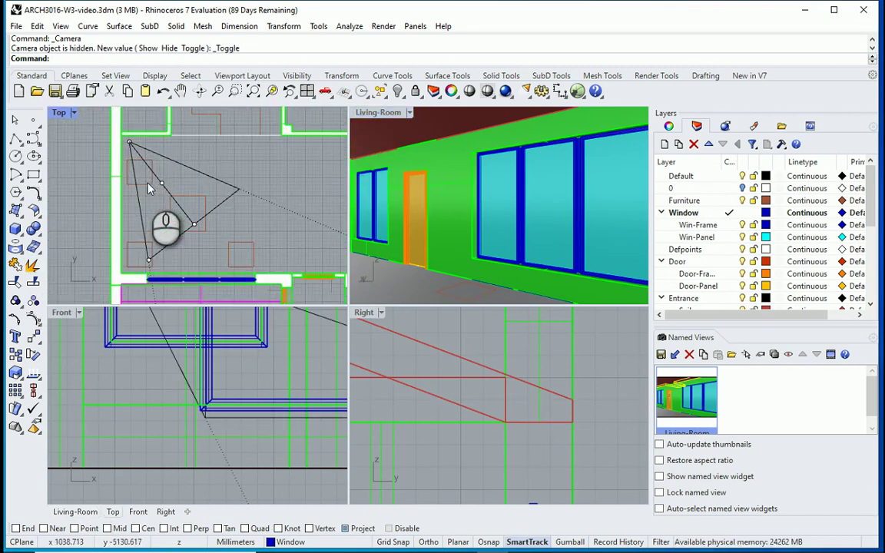
pyautogui.scroll(5, 124, 138)
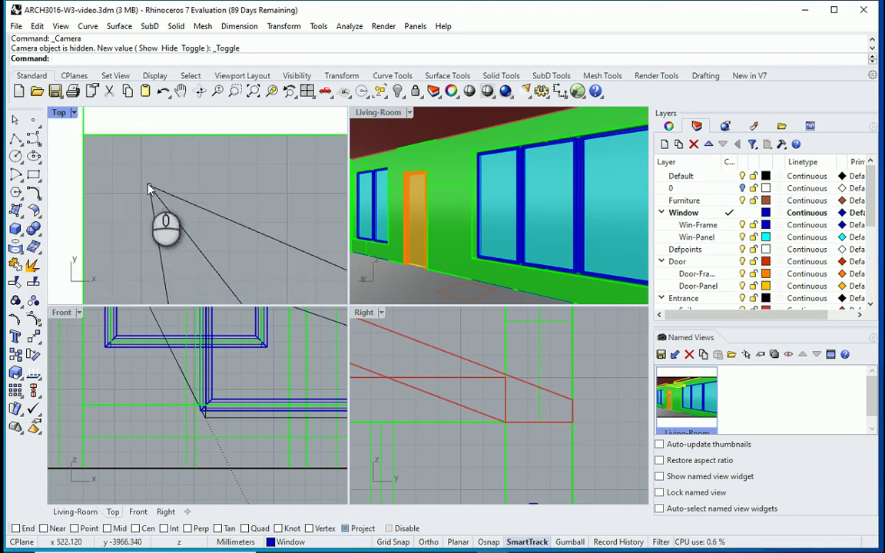
# - Move the camera location point to the wall corner in the Top view
pyautogui.moveTo(148, 184); pyautogui.dragTo(173, 199, button='right')
pyautogui.click(173, 200)
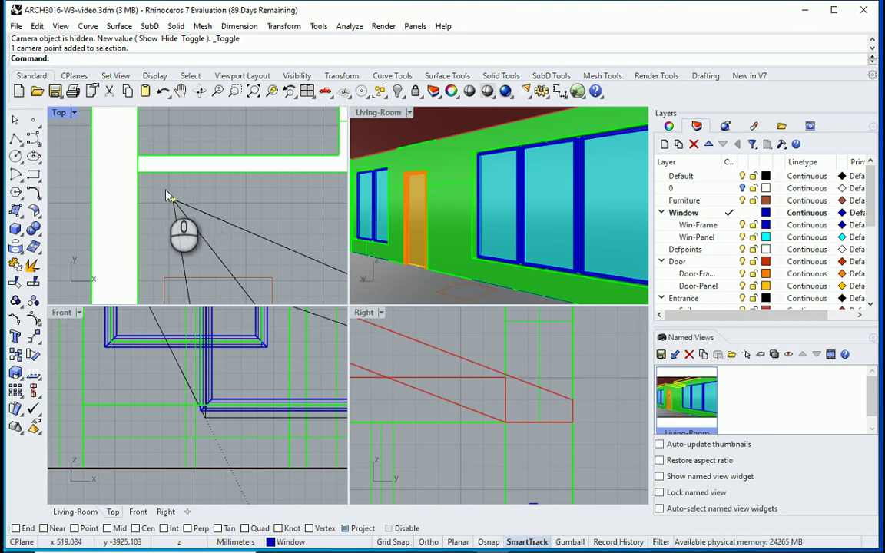
pyautogui.scroll(3, 161, 184)
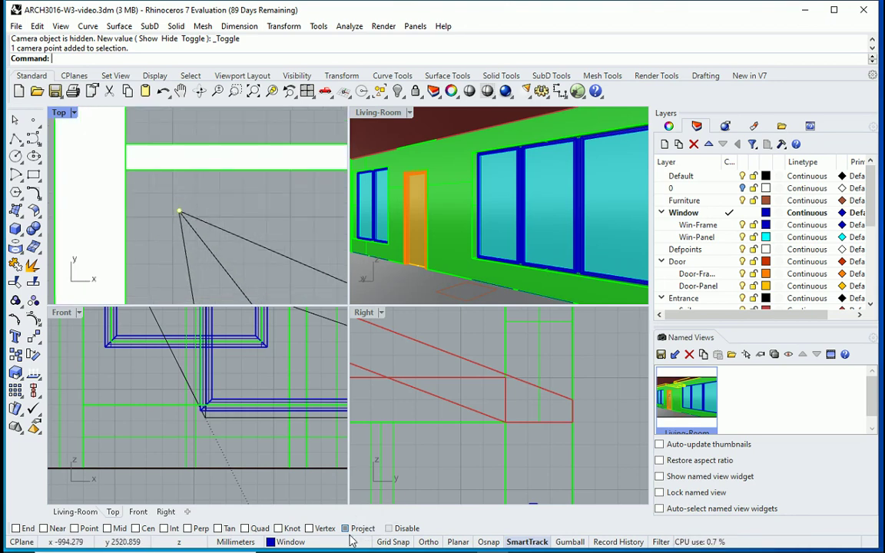
pyautogui.write('m')
pyautogui.press('Return')
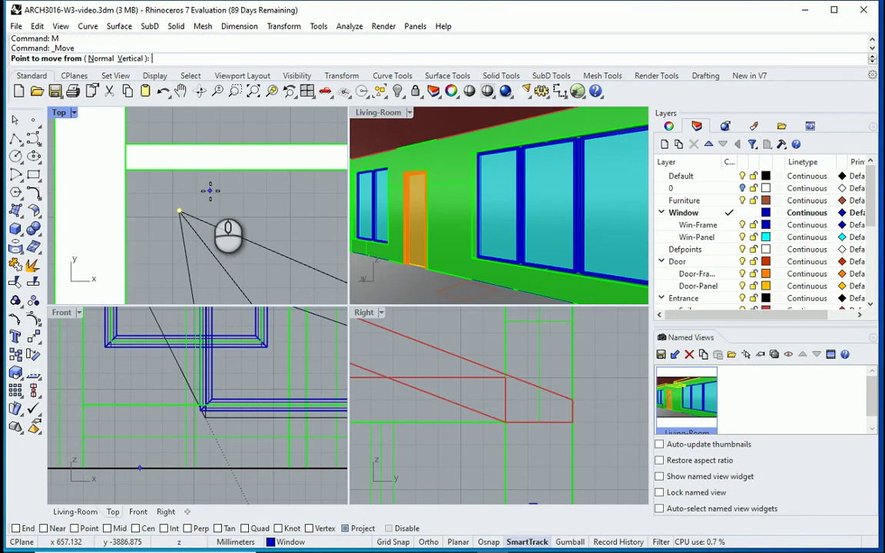
pyautogui.click(179, 210)
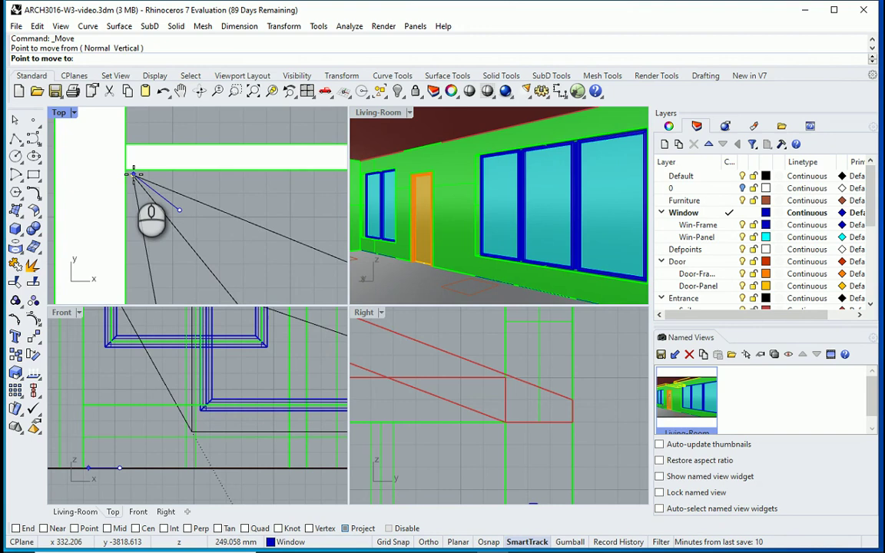
pyautogui.click(133, 174)
pyautogui.scroll(-4, 137, 170)
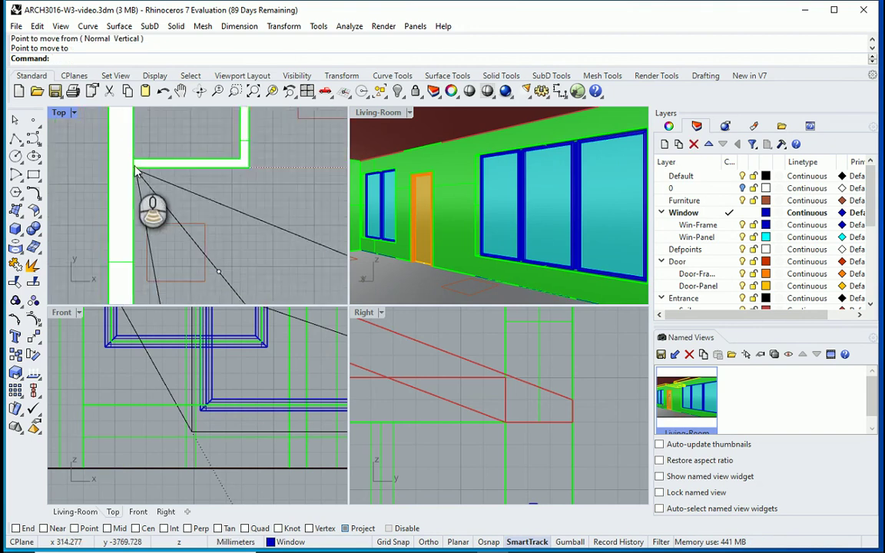
pyautogui.scroll(5, 158, 201)
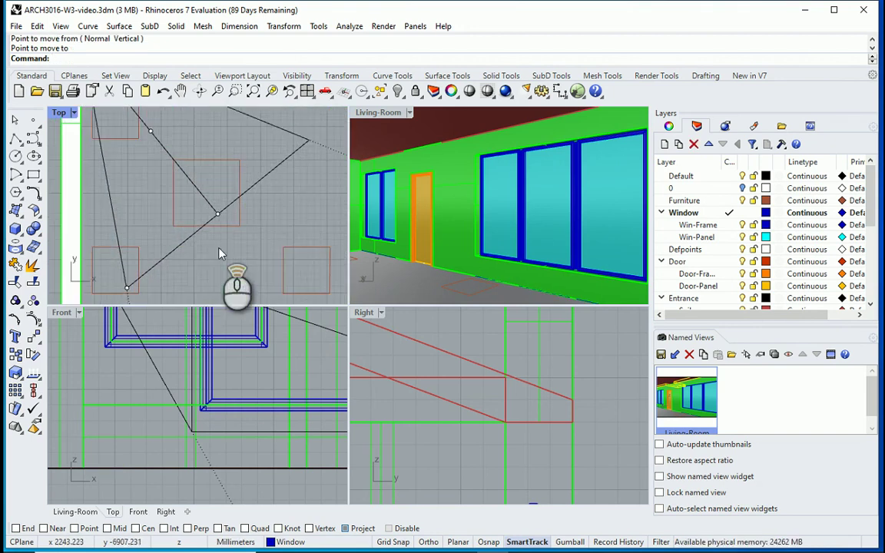
# - Select the camera target point and move it to a new spot
pyautogui.click(217, 222)
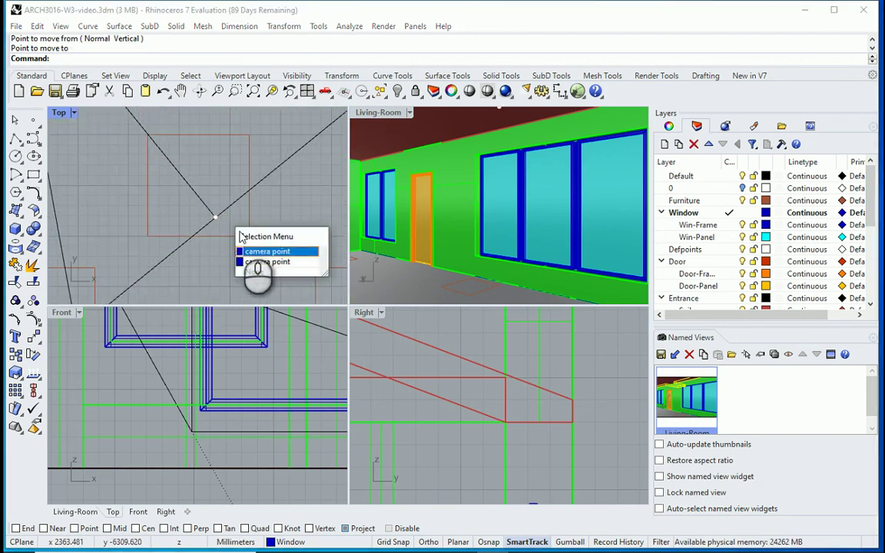
pyautogui.click(262, 264)
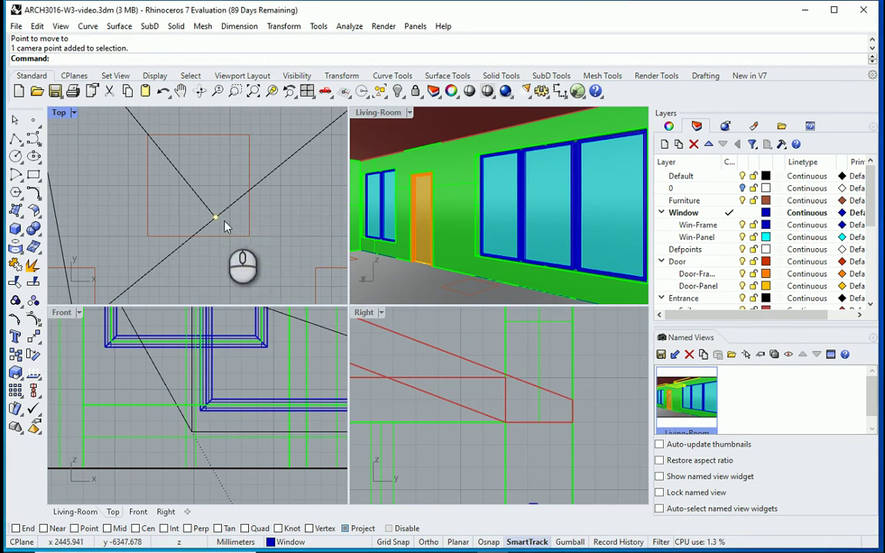
pyautogui.click(227, 224)
pyautogui.moveTo(226, 224)
pyautogui.mouseDown()
pyautogui.moveTo(194, 209)
pyautogui.moveTo(217, 212)
pyautogui.mouseUp()
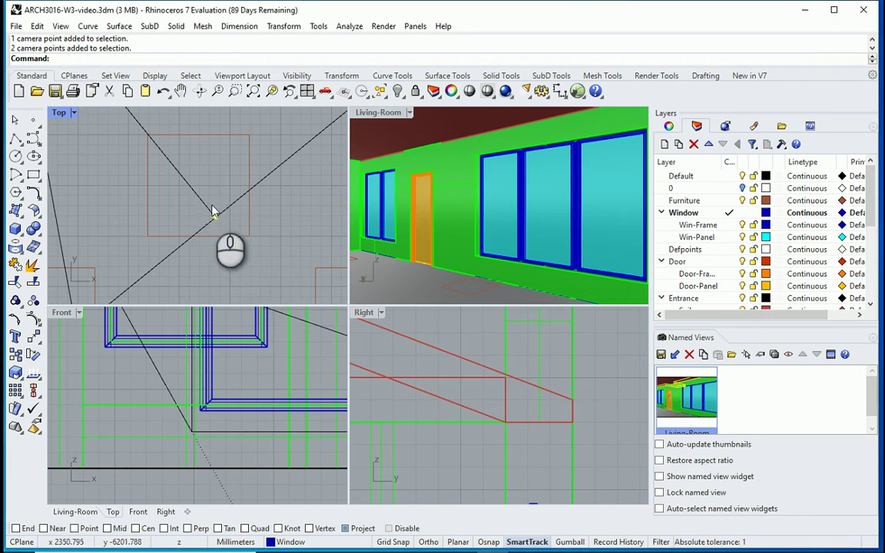
pyautogui.scroll(-3, 209, 205)
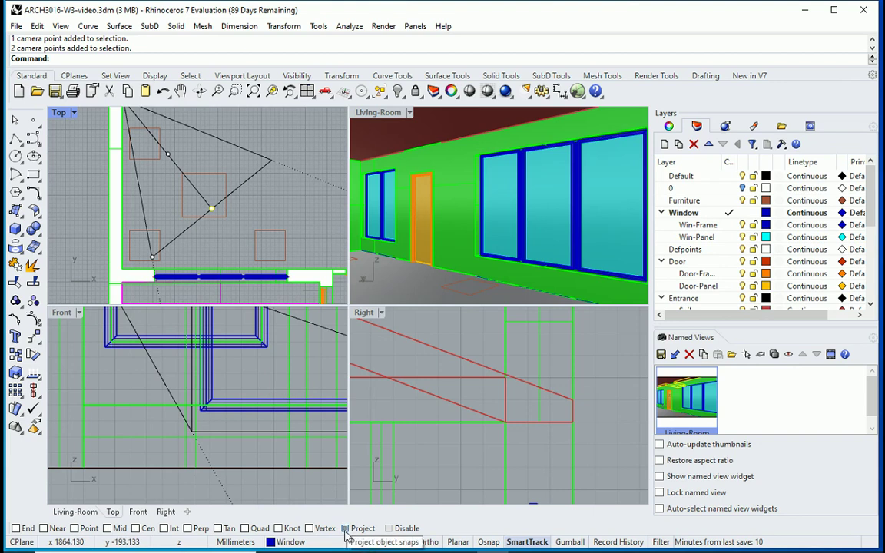
pyautogui.rightClick(217, 208)
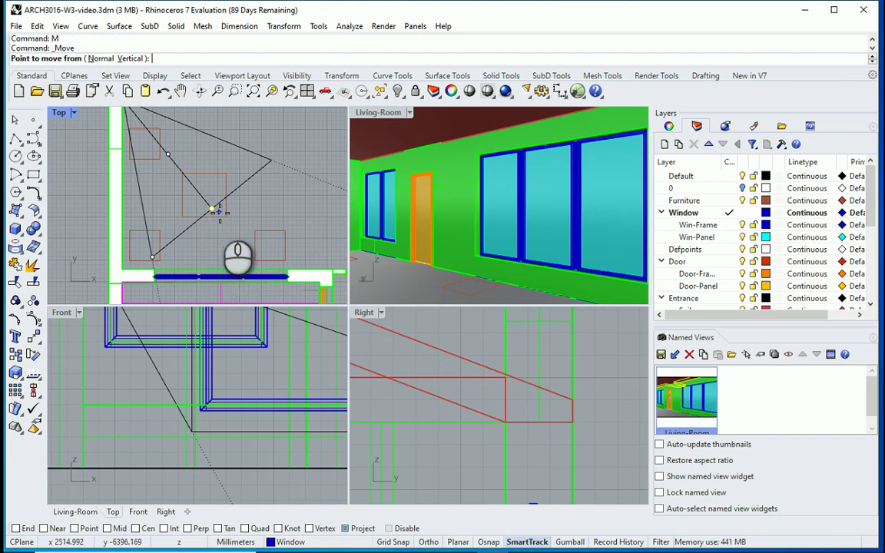
pyautogui.click(212, 207)
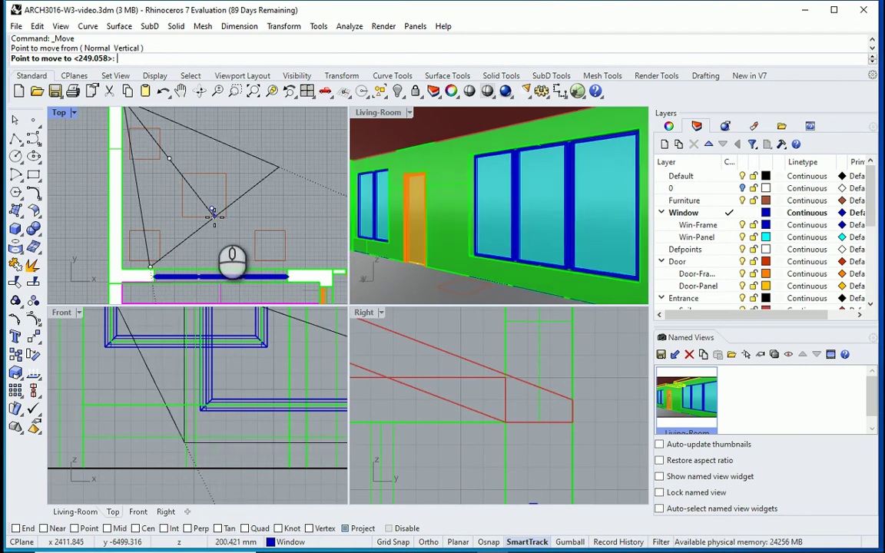
pyautogui.click(213, 215)
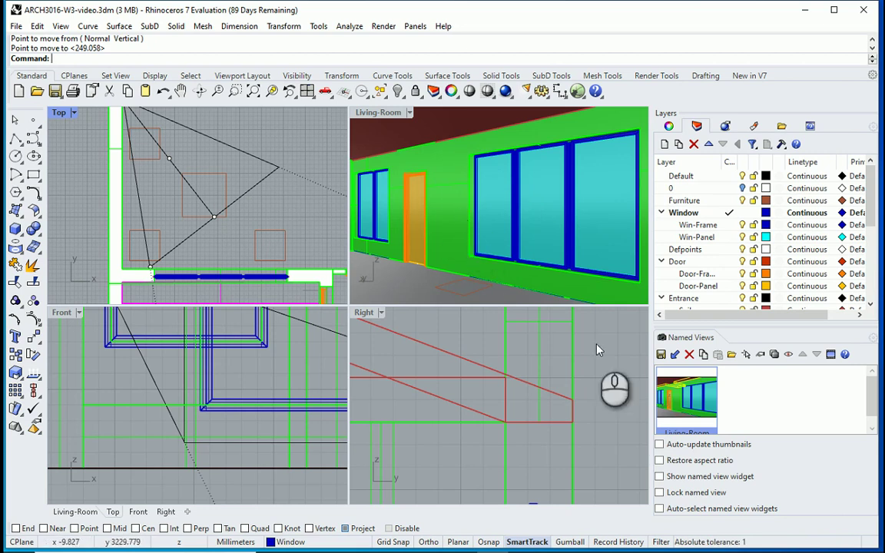
# - Restore the Living-Room view, then move its camera point to a new spot in plan
pyautogui.click(381, 114)
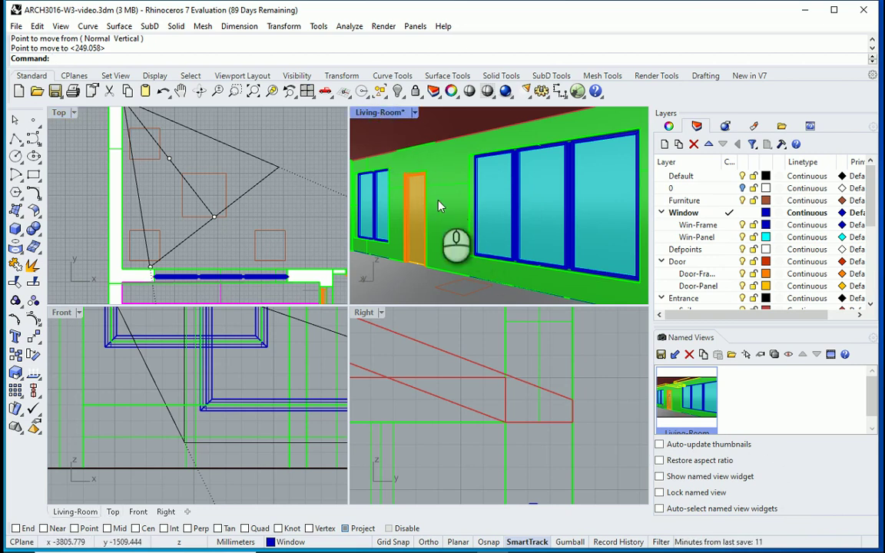
pyautogui.doubleClick(700, 413)
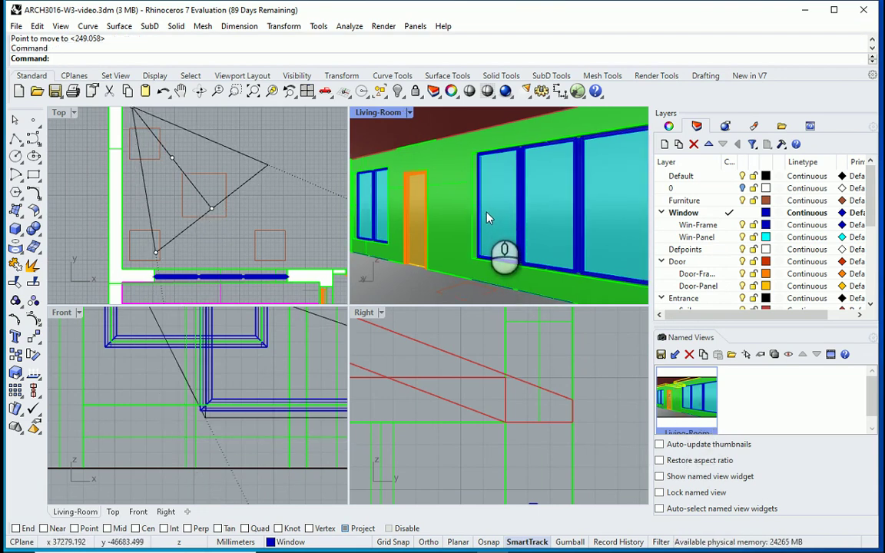
pyautogui.click(281, 142)
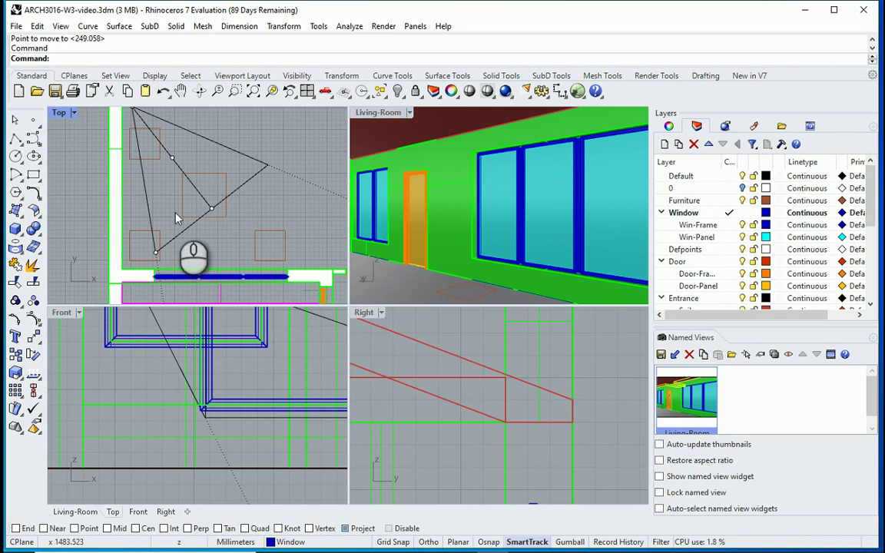
pyautogui.scroll(5, 134, 119)
pyautogui.moveTo(141, 125); pyautogui.dragTo(179, 170, button='right')
pyautogui.click(177, 172)
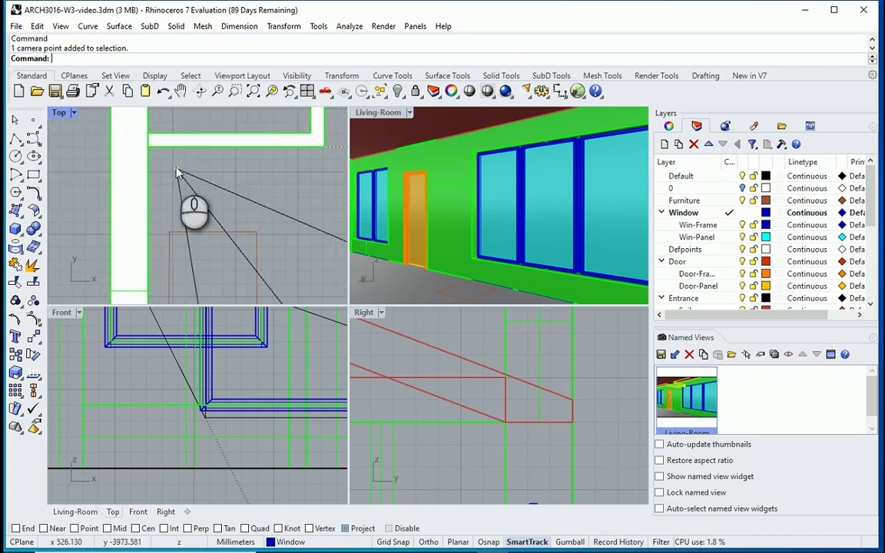
pyautogui.write('m')
pyautogui.press('Return')
pyautogui.click(176, 170)
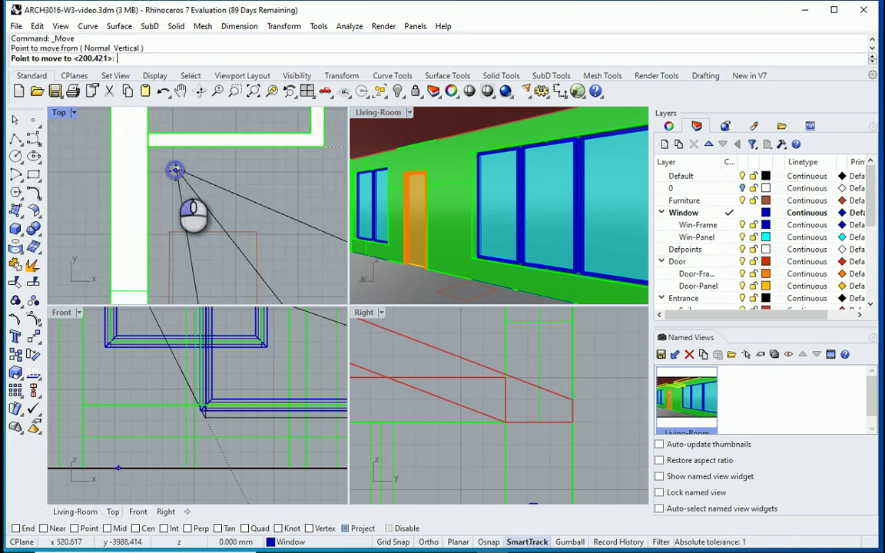
pyautogui.scroll(3, 157, 157)
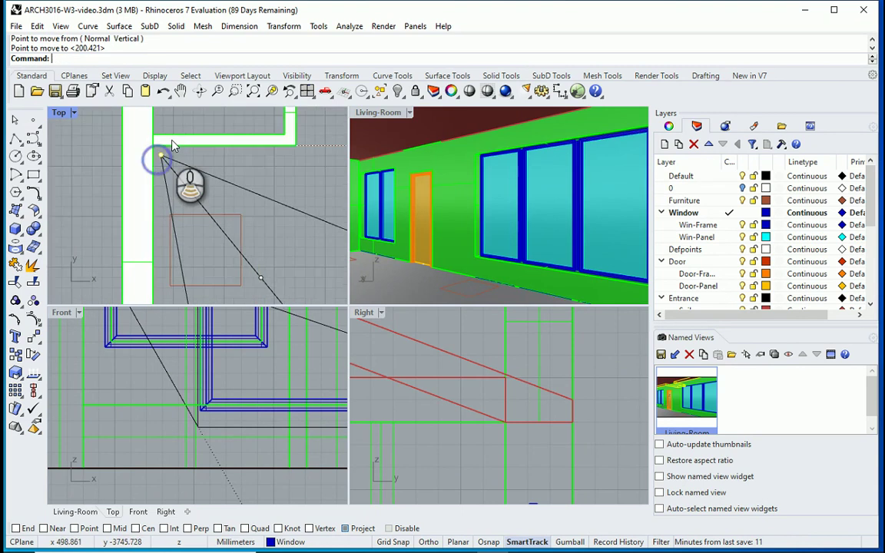
pyautogui.click(246, 238)
# - Move the other camera point near the room's centre
pyautogui.click(238, 240)
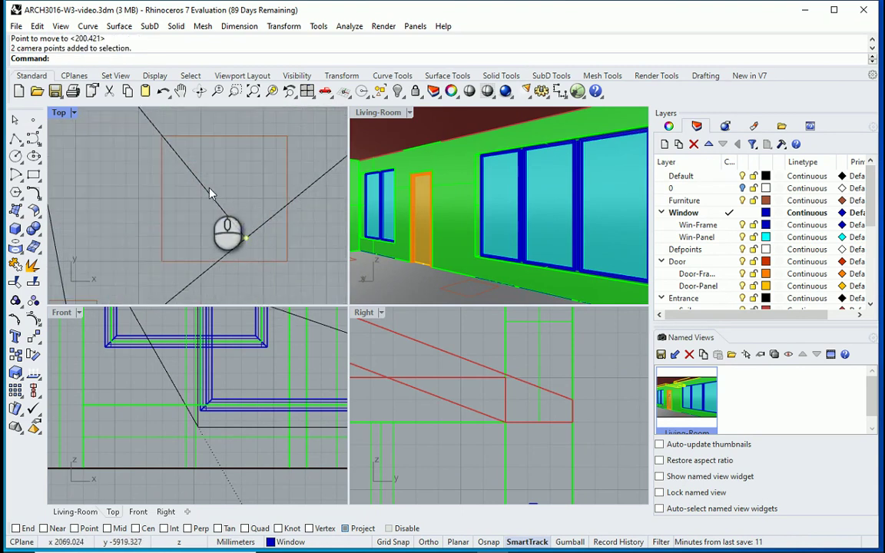
pyautogui.scroll(-3, 209, 192)
pyautogui.write('m')
pyautogui.press('Return')
pyautogui.click(224, 209)
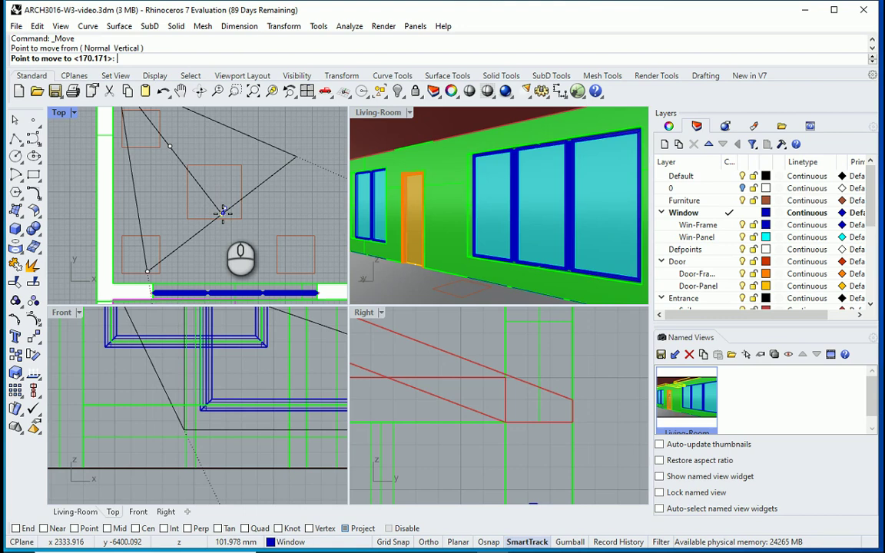
pyautogui.click(220, 212)
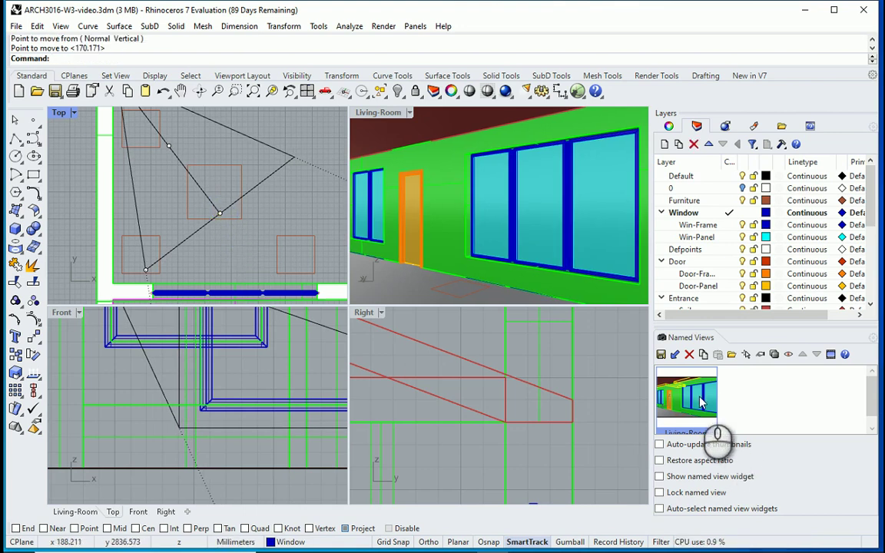
# - Activate the Living-Room viewport and resave it as 'Living-Room', confirming the replacement
pyautogui.moveTo(701, 400); pyautogui.dragTo(365, 116)
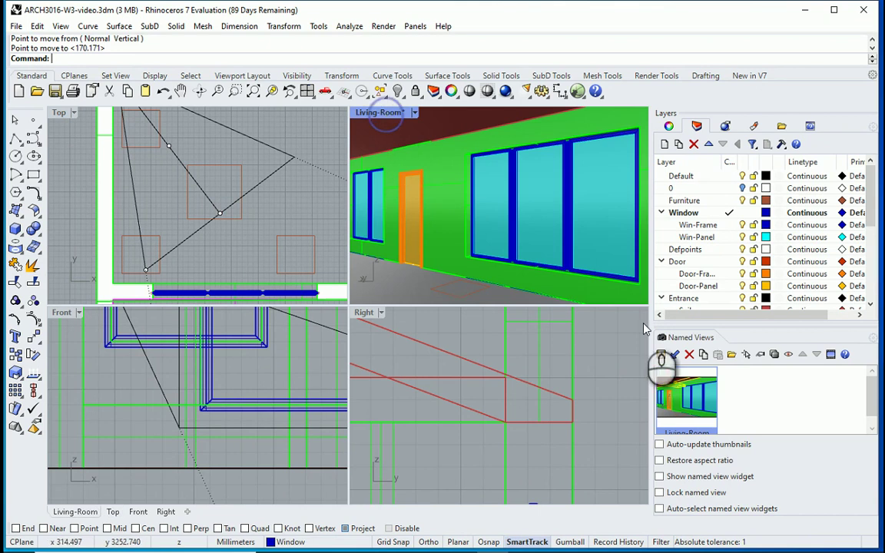
pyautogui.click(660, 354)
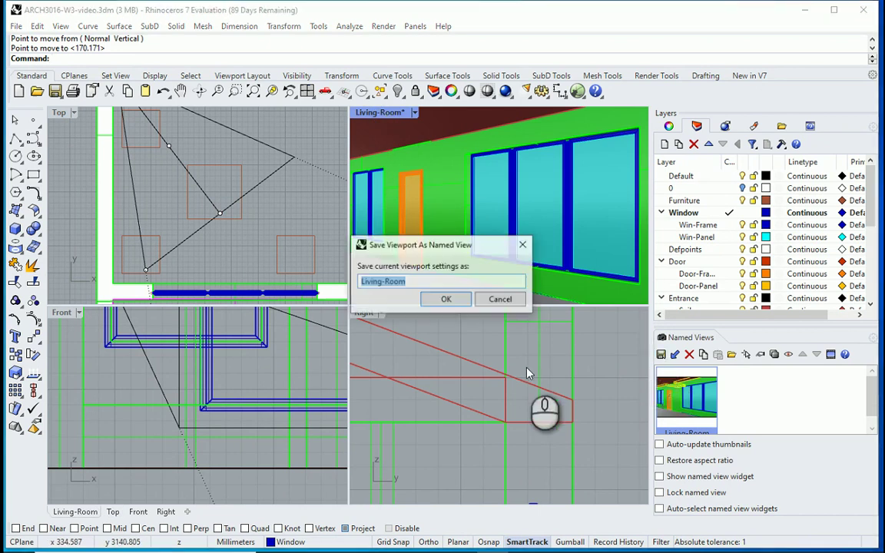
pyautogui.click(444, 299)
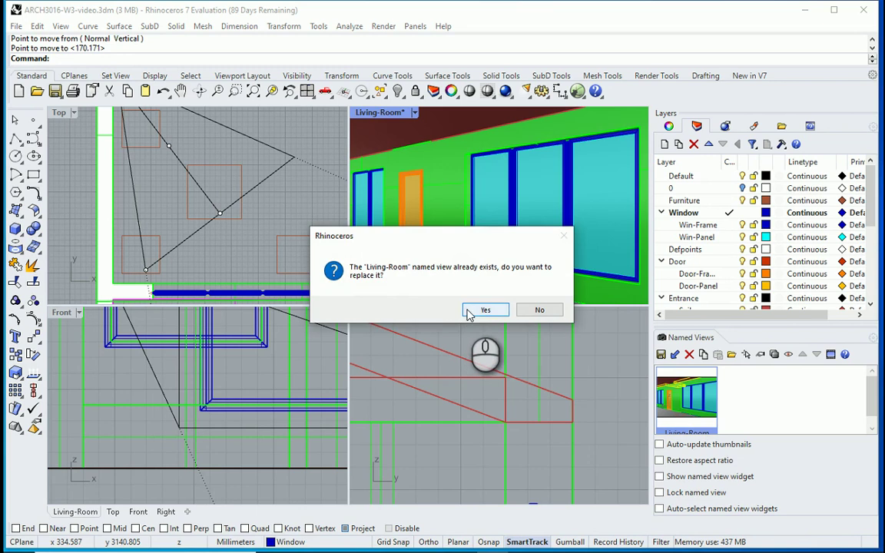
pyautogui.click(482, 310)
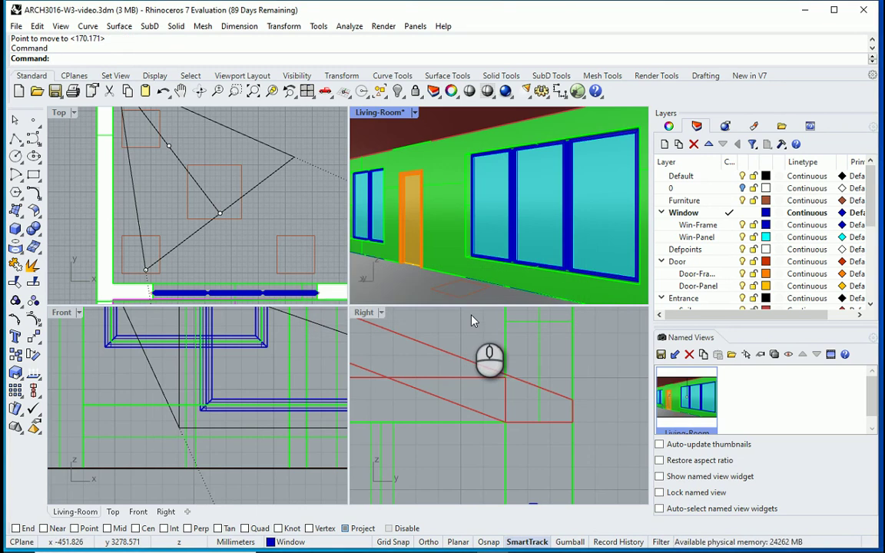
pyautogui.scroll(-2, 222, 253)
pyautogui.scroll(1, 256, 269)
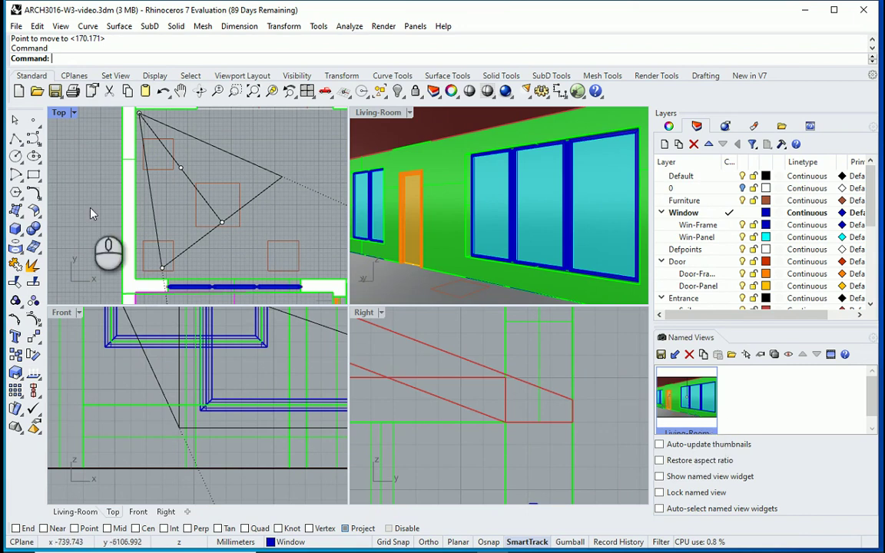
# - Maximize the Living-Room perspective viewport to fill the workspace
pyautogui.click(382, 113)
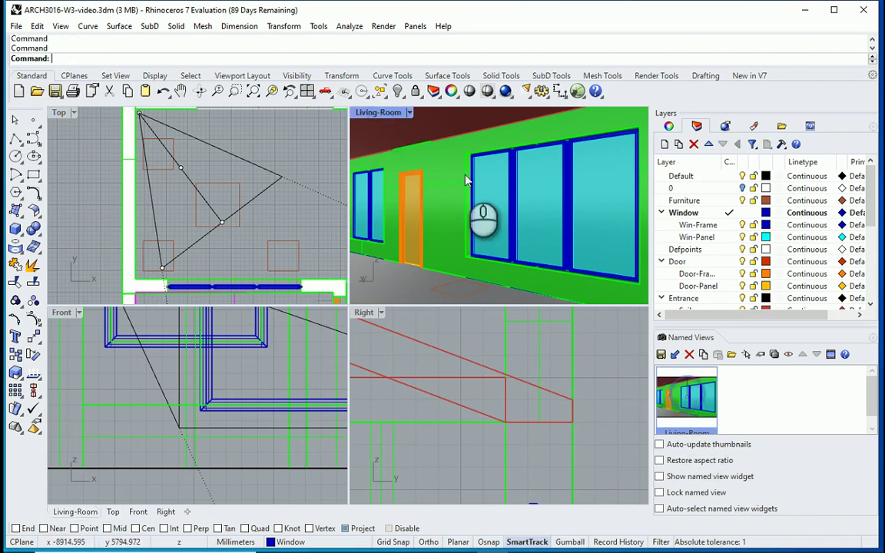
pyautogui.moveTo(361, 204); pyautogui.dragTo(420, 169, button='right')
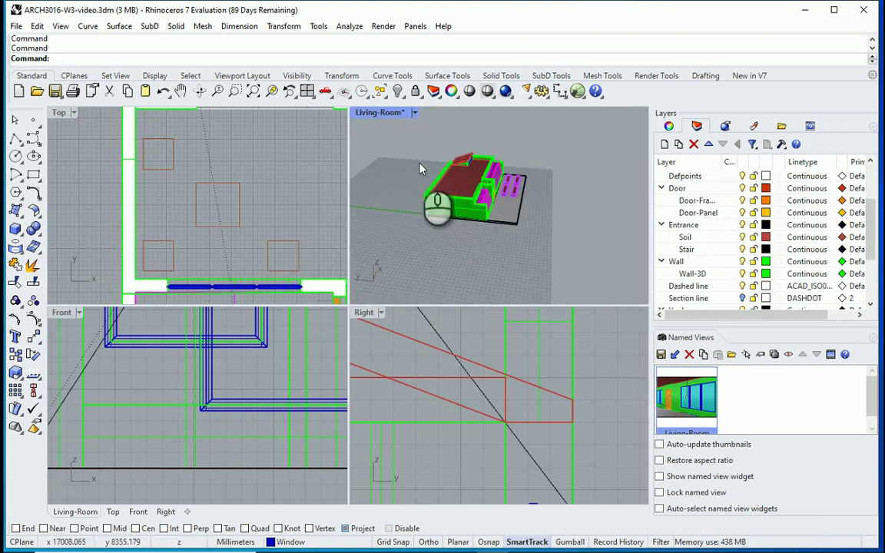
pyautogui.doubleClick(380, 114)
pyautogui.moveTo(404, 299); pyautogui.dragTo(581, 369, button='right')
pyautogui.scroll(5, 582, 369)
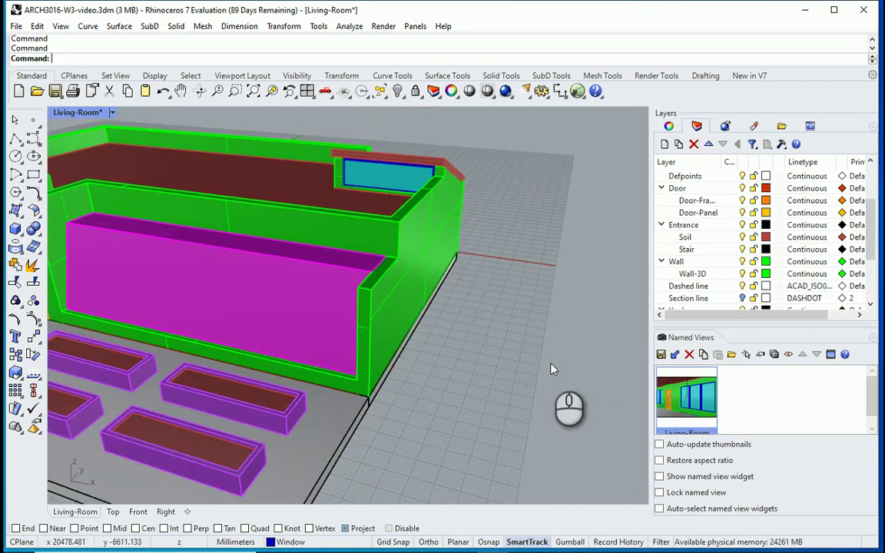
# - Restore the saved Living-Room view, then orbit to a nearly frontal overview of the house
pyautogui.doubleClick(695, 399)
pyautogui.scroll(-10, 331, 356)
pyautogui.moveTo(331, 356); pyautogui.dragTo(359, 395, button='right')
pyautogui.scroll(-5, 209, 393)
pyautogui.moveTo(208, 393); pyautogui.dragTo(324, 412, button='right')
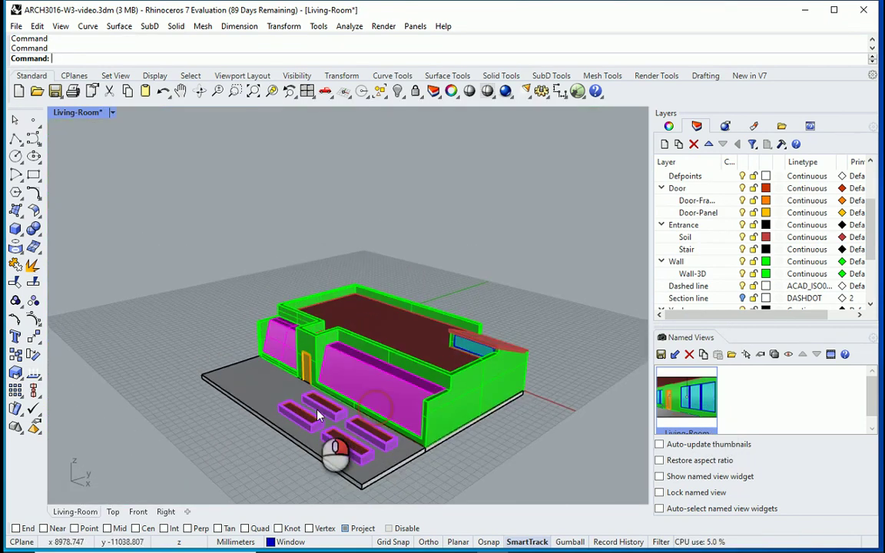
pyautogui.moveTo(369, 488); pyautogui.dragTo(457, 472, button='right')
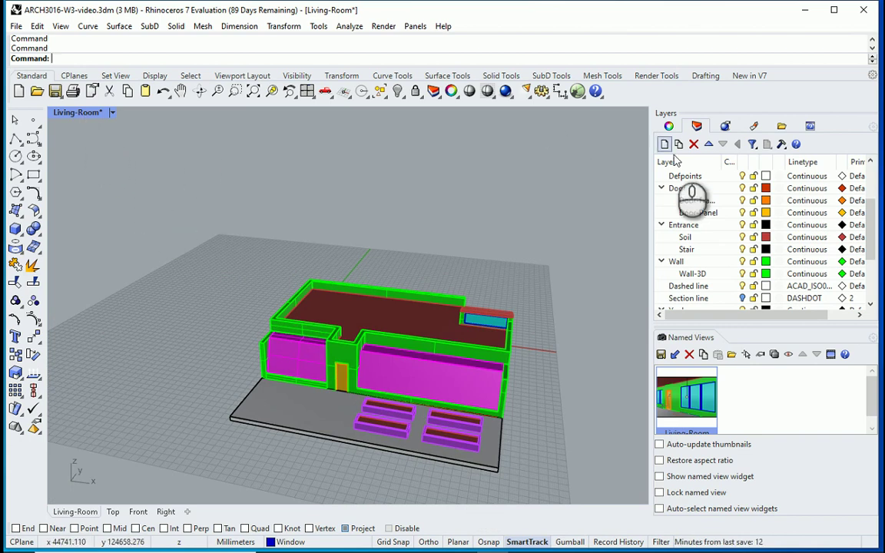
# - In the view properties, place a new camera location at the site's front corner
pyautogui.click(668, 127)
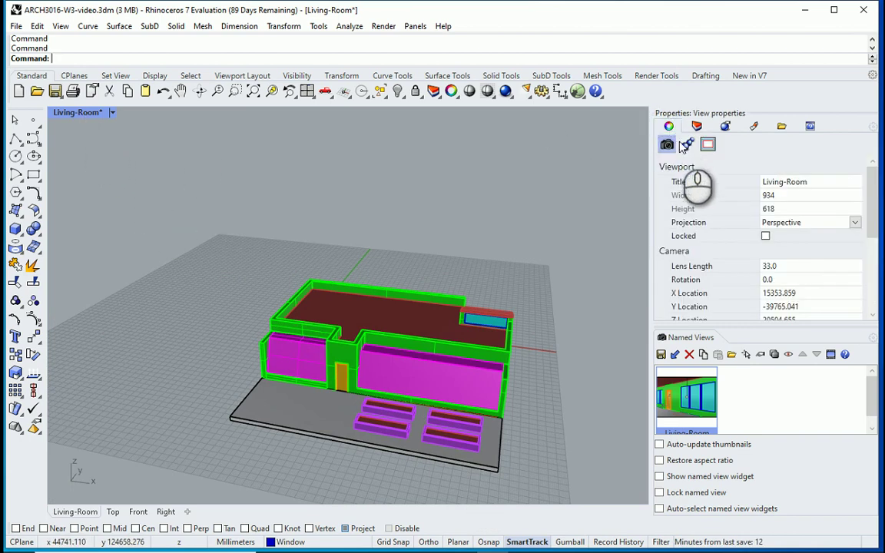
pyautogui.scroll(-3, 777, 219)
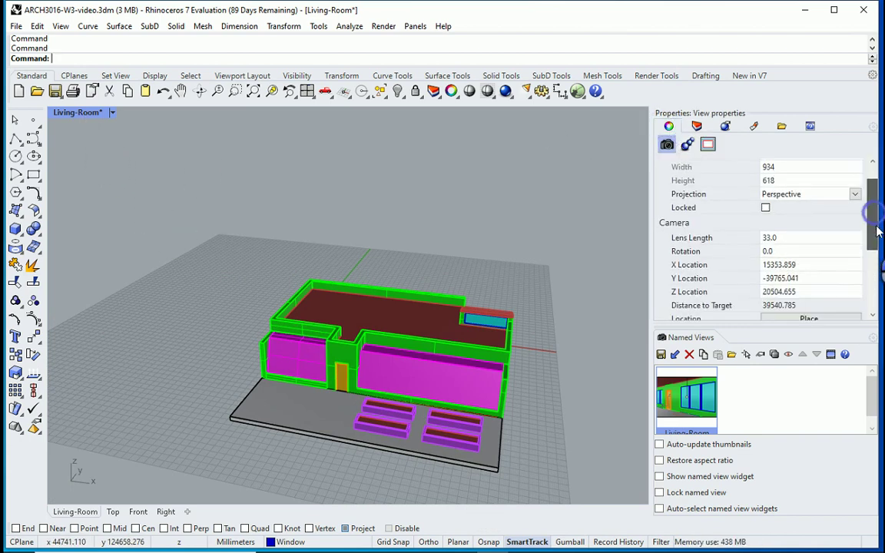
pyautogui.scroll(-1, 768, 231)
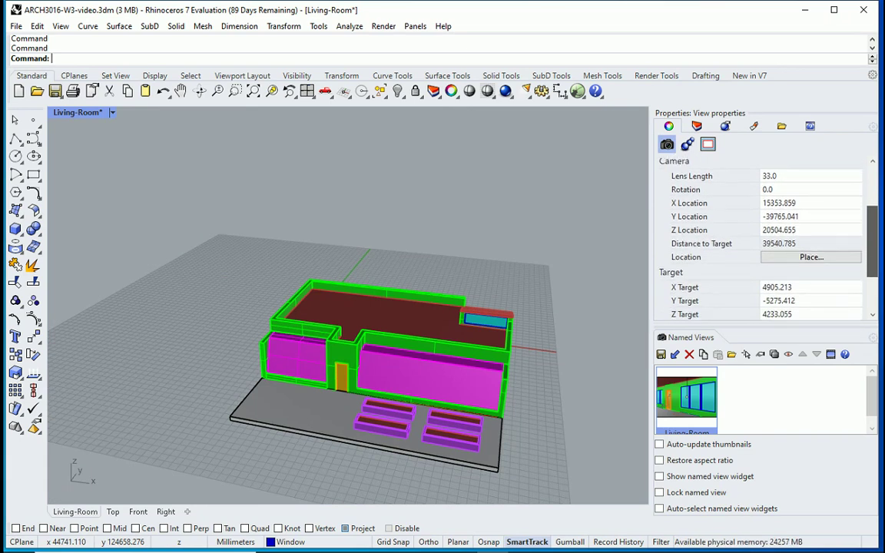
pyautogui.scroll(-2, 421, 449)
pyautogui.scroll(6, 415, 424)
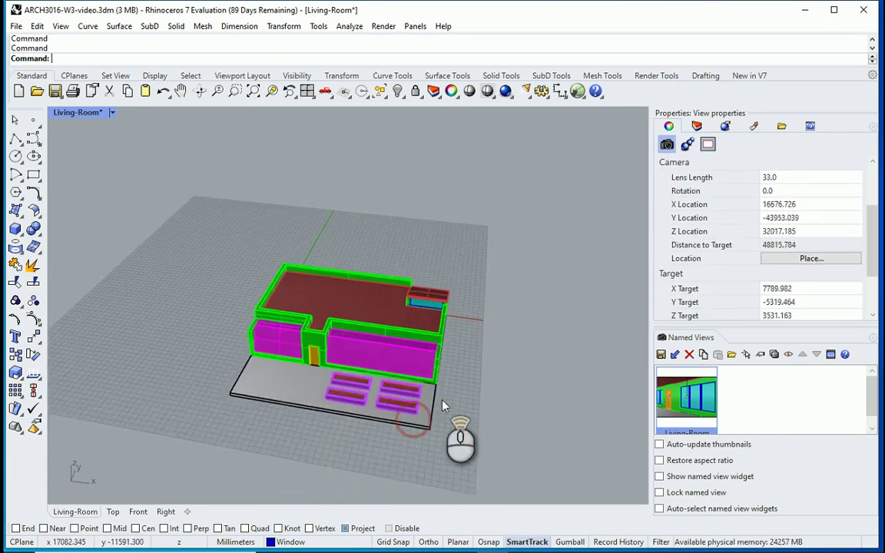
pyautogui.click(807, 258)
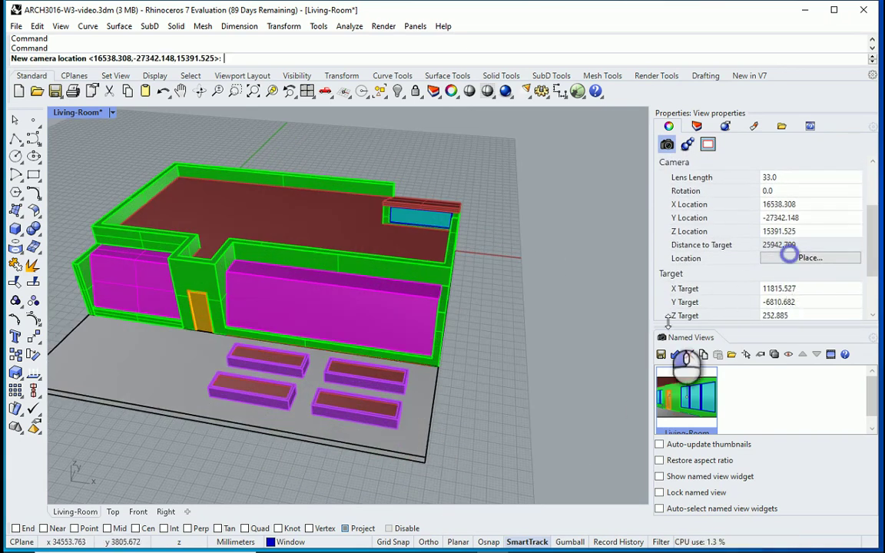
pyautogui.click(421, 454)
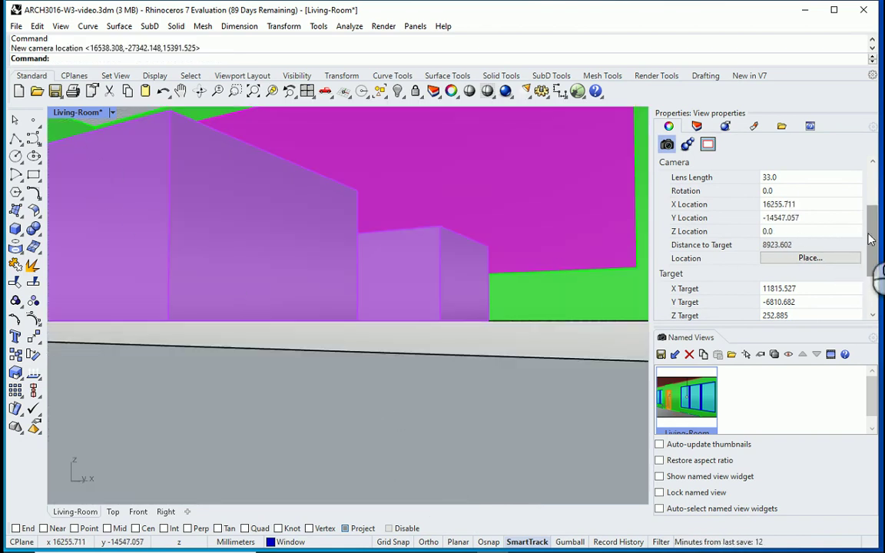
# - Set both camera and target heights to 1500 for an eye-level exterior view
pyautogui.scroll(-1, 874, 241)
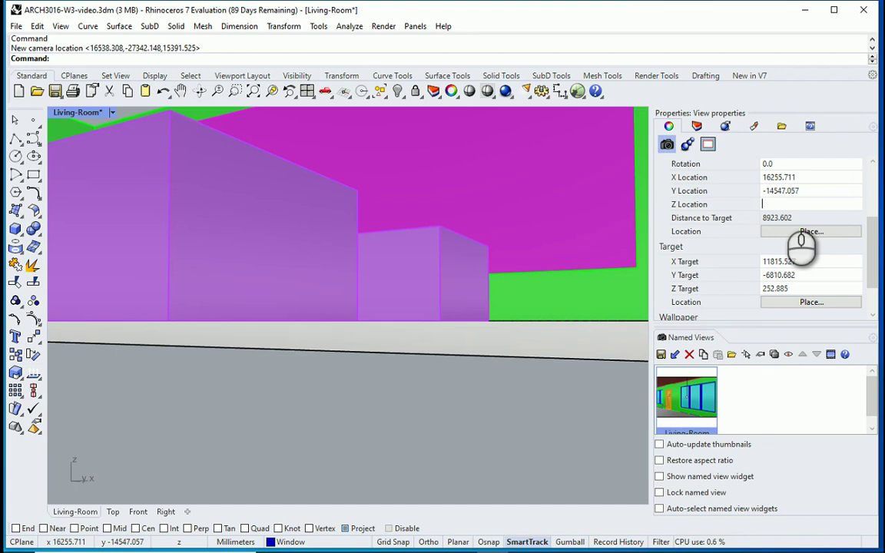
pyautogui.press('Return')
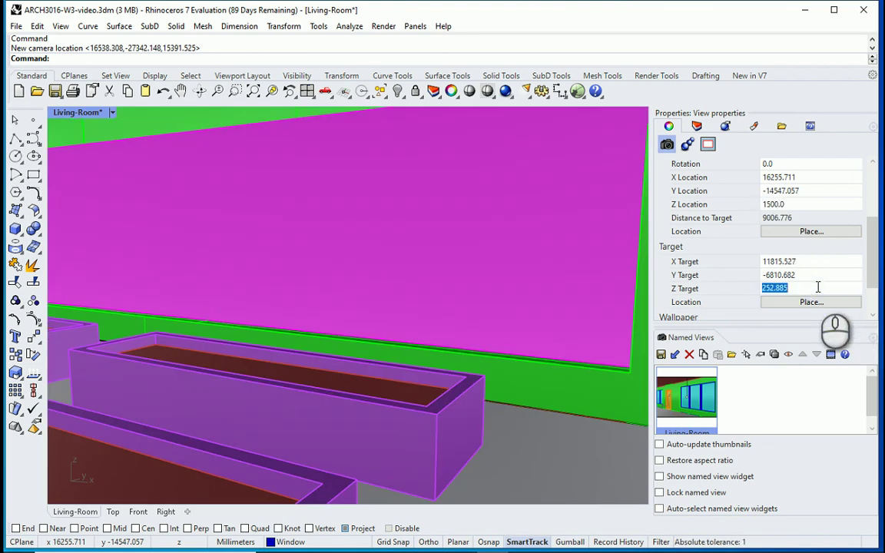
pyautogui.write('1500')
pyautogui.press('Return')
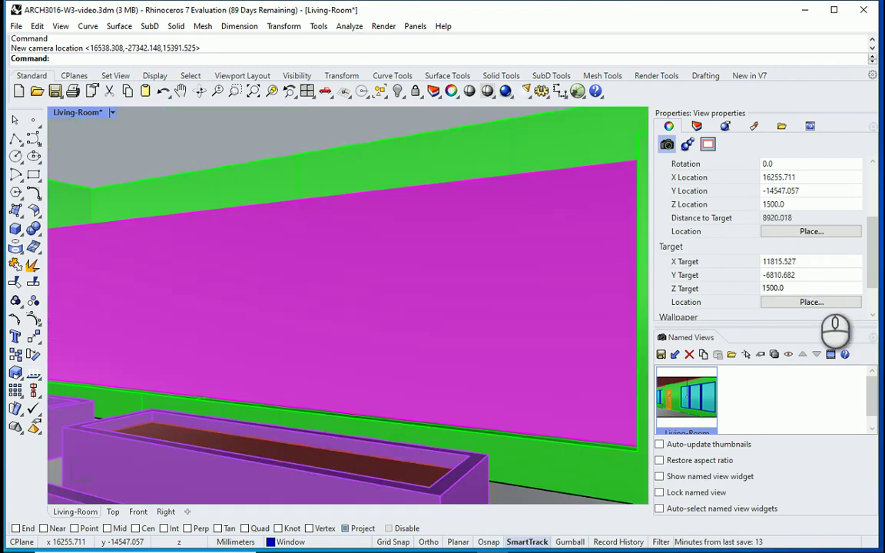
pyautogui.scroll(1, 875, 252)
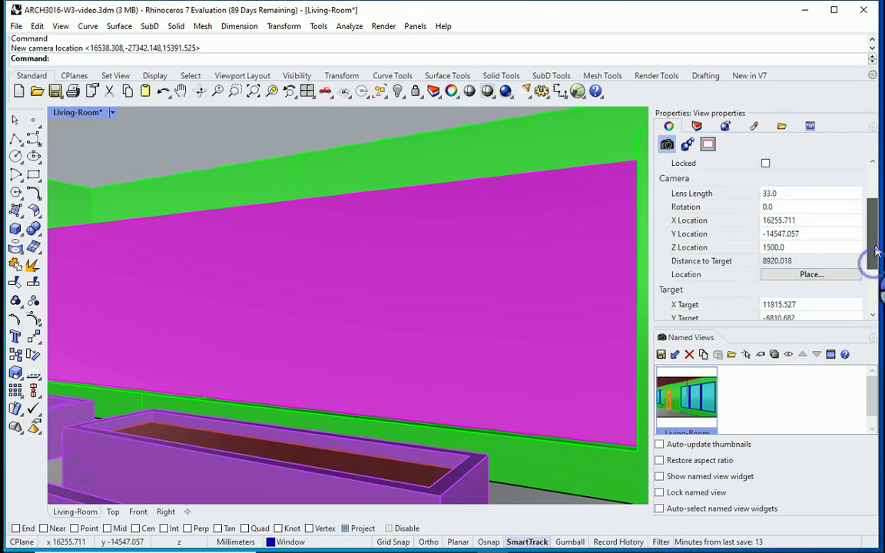
pyautogui.scroll(1, 820, 240)
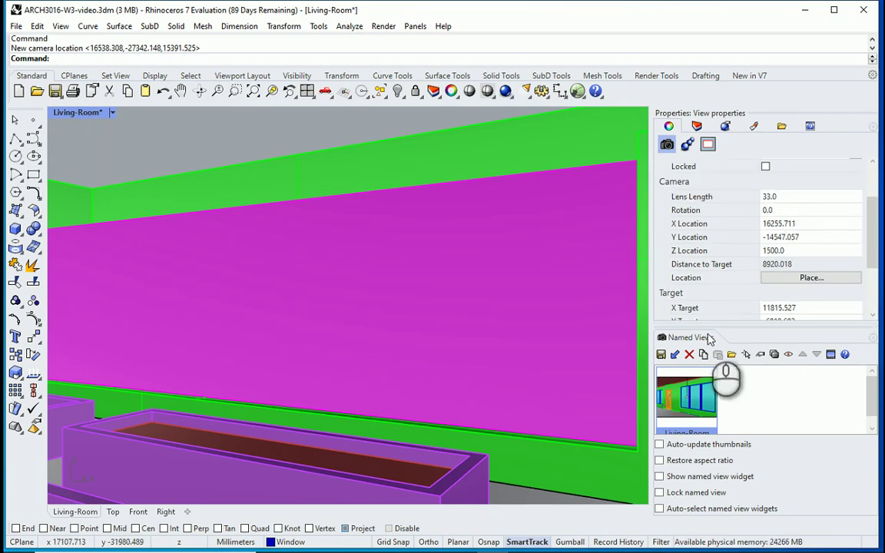
# - Save the eye-level camera as the named view 'Yard' and return to four viewports
pyautogui.click(661, 354)
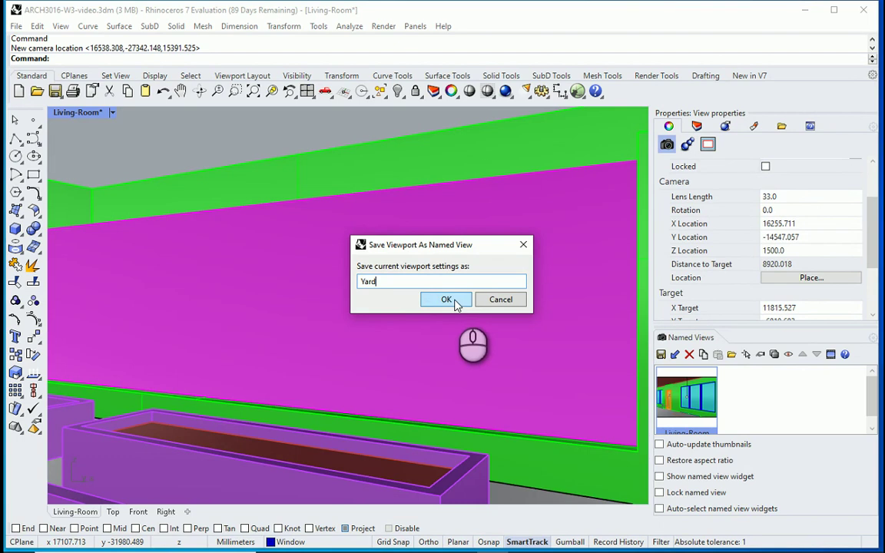
pyautogui.click(454, 302)
pyautogui.doubleClick(58, 112)
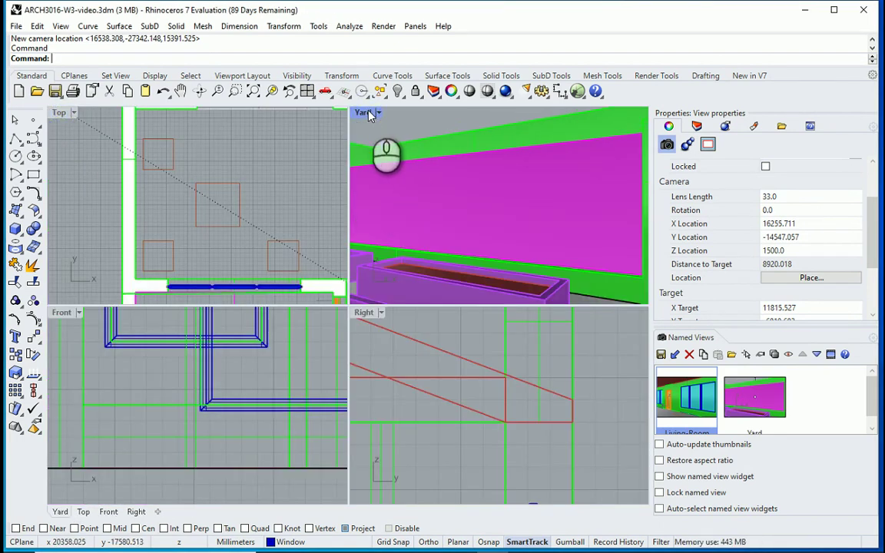
# - Show the perspective camera with F6 and select its points in the Top view
pyautogui.press('F6')
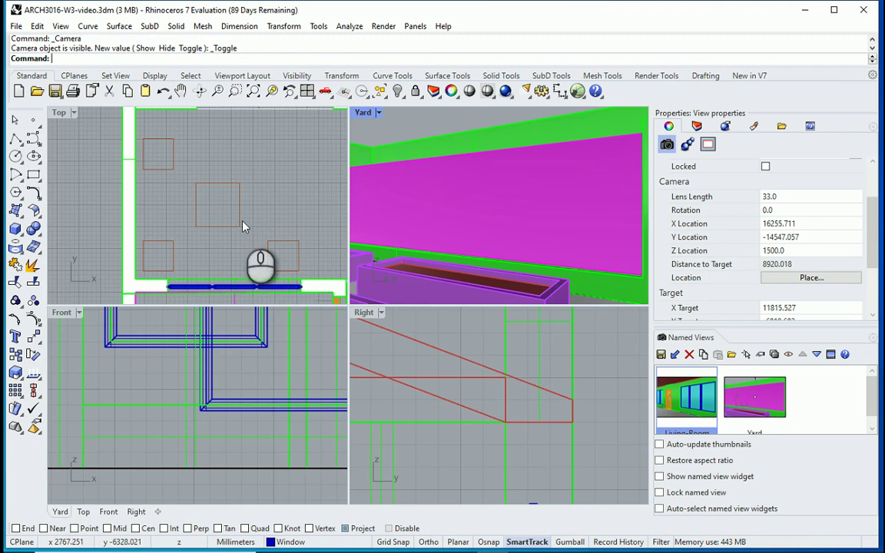
pyautogui.scroll(-5, 219, 198)
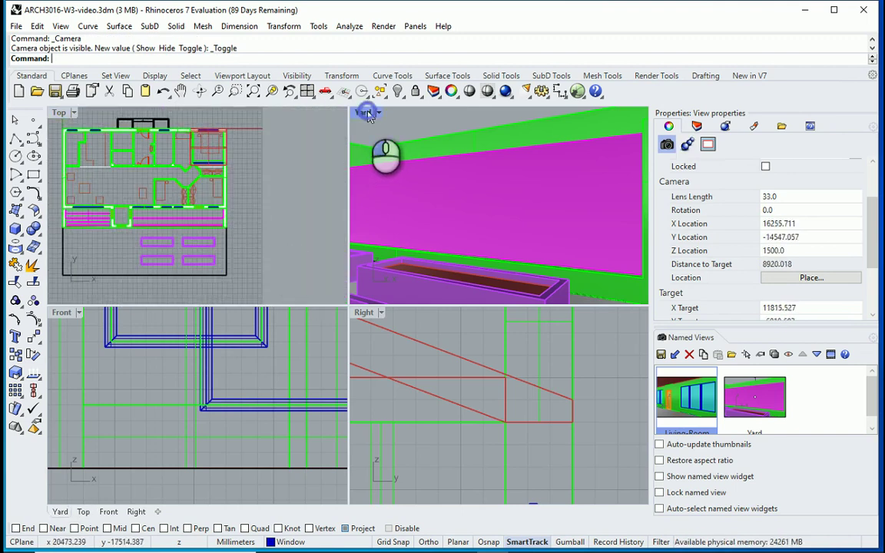
pyautogui.press('F6')
pyautogui.scroll(4, 177, 223)
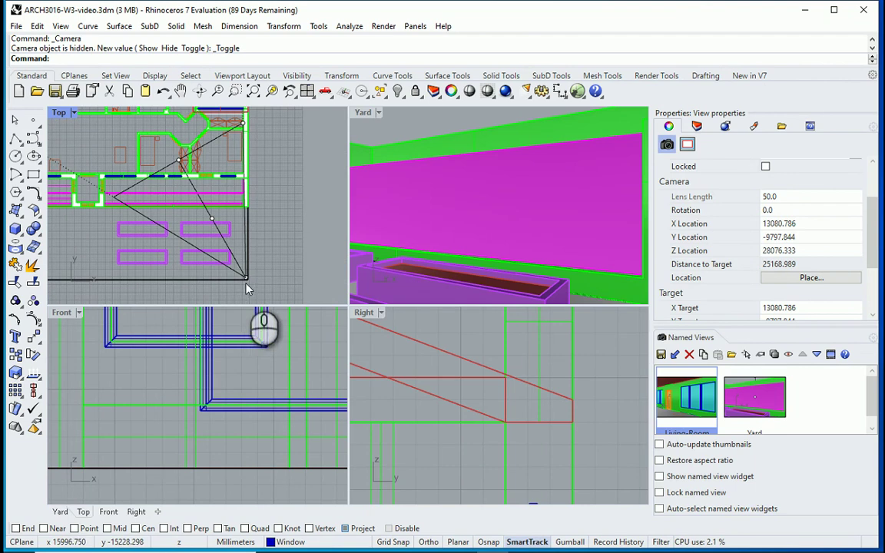
pyautogui.scroll(5, 200, 215)
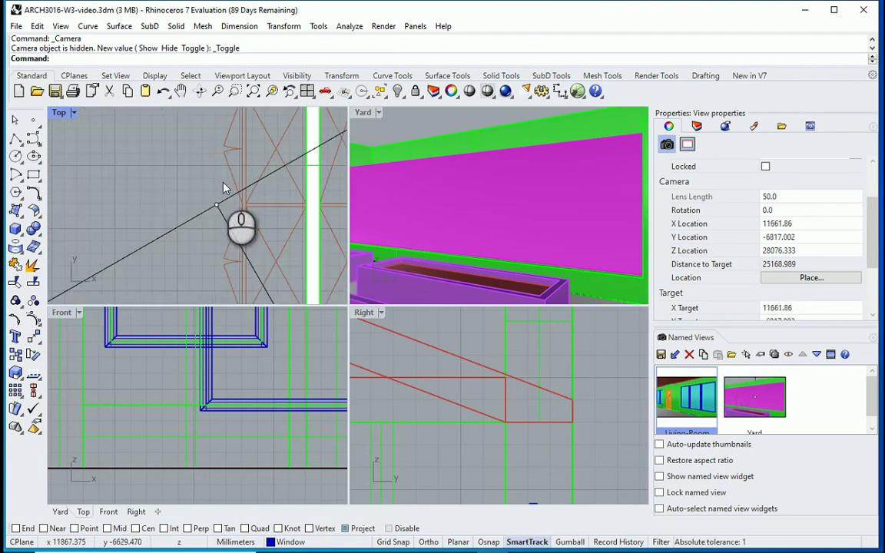
pyautogui.click(219, 187)
# - Move the selected camera points to a new spot in the plan
pyautogui.scroll(-3, 211, 219)
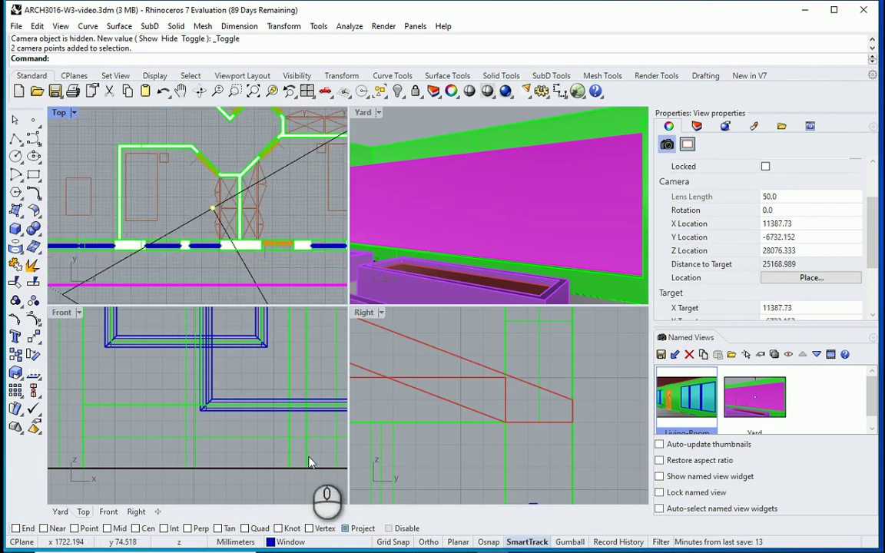
pyautogui.scroll(-2, 243, 173)
pyautogui.write('m')
pyautogui.press('Return')
pyautogui.scroll(2, 242, 178)
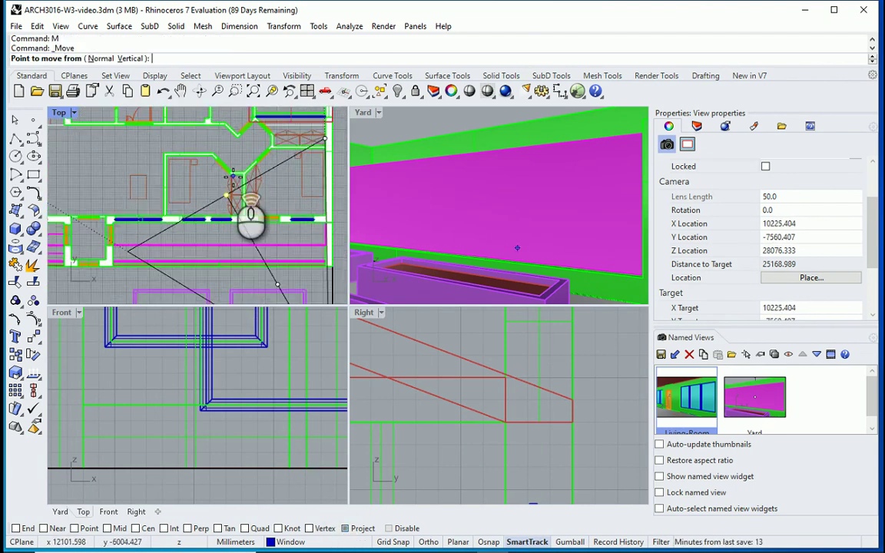
pyautogui.click(223, 197)
pyautogui.scroll(-3, 222, 197)
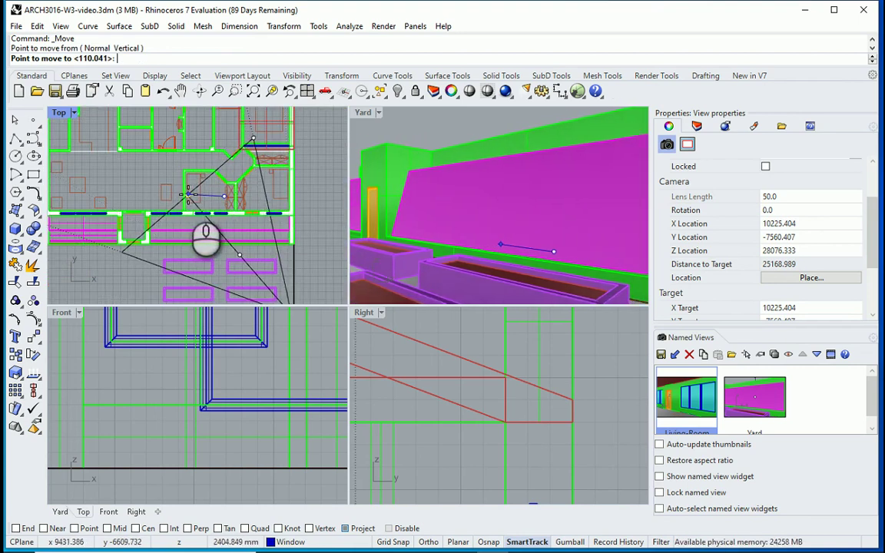
pyautogui.click(188, 195)
# - Move only the camera location outside near the purple planters, at 17180.343, -16496.712, 1500.0
pyautogui.scroll(-2, 184, 178)
pyautogui.scroll(5, 253, 265)
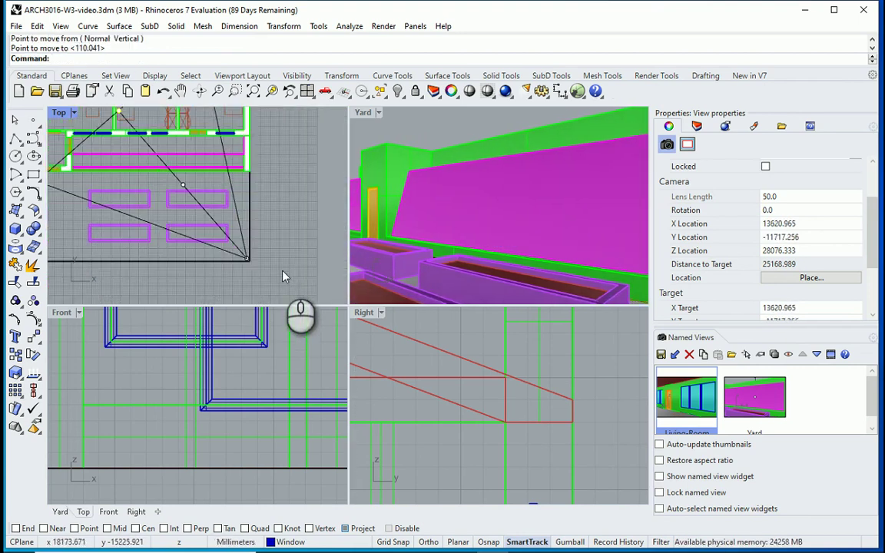
pyautogui.click(267, 273)
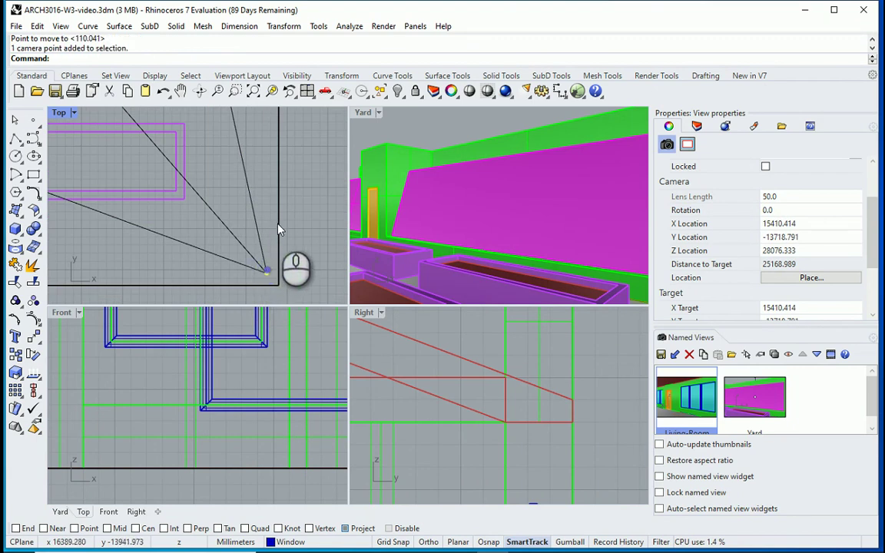
pyautogui.rightClick(269, 265)
pyautogui.scroll(-2, 269, 261)
pyautogui.click(278, 229)
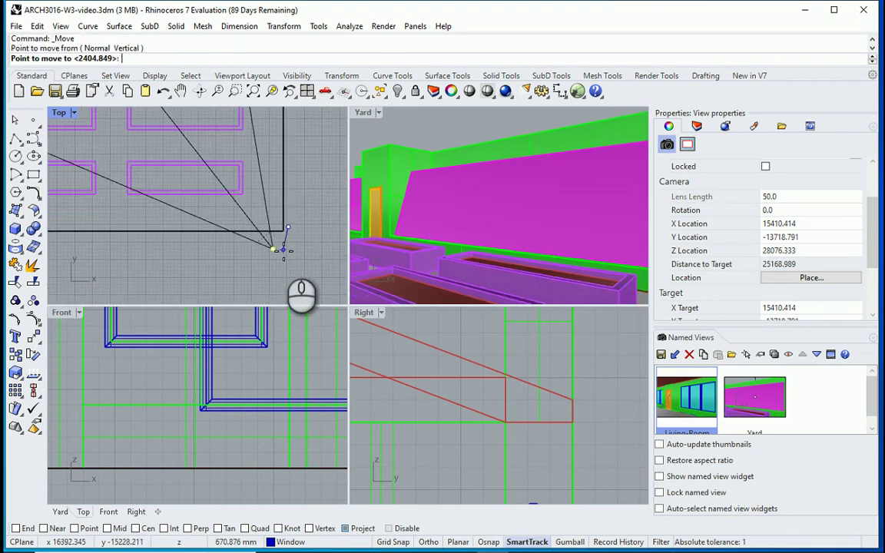
pyautogui.click(316, 297)
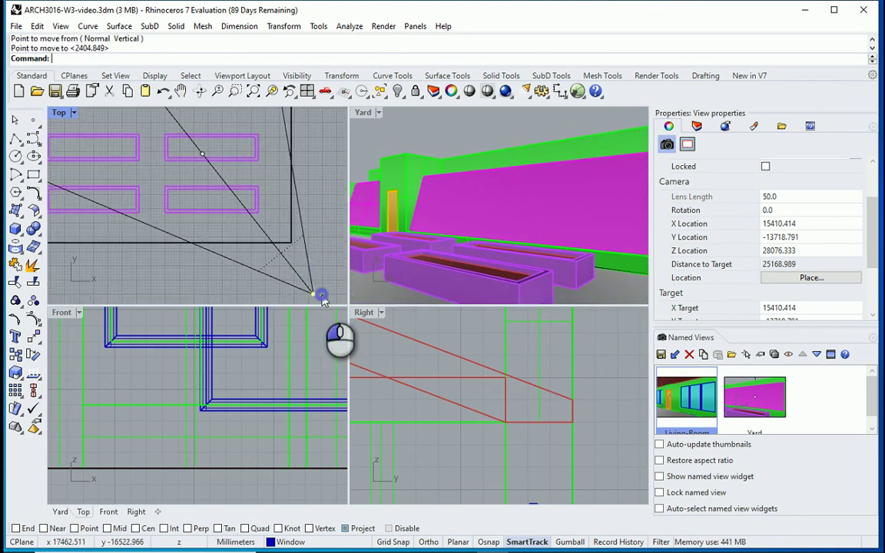
pyautogui.scroll(-3, 322, 296)
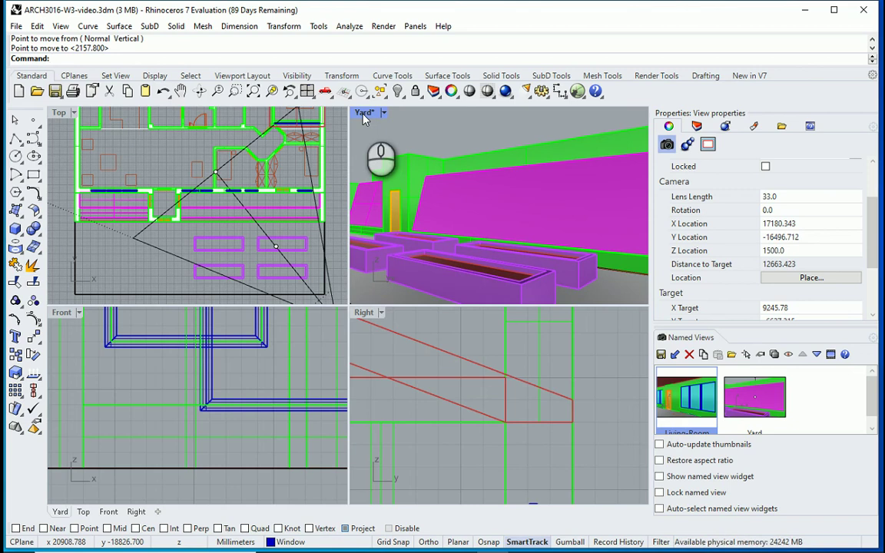
# - Save the view as 'Yard' again, replacing the existing Yard named view
pyautogui.click(660, 354)
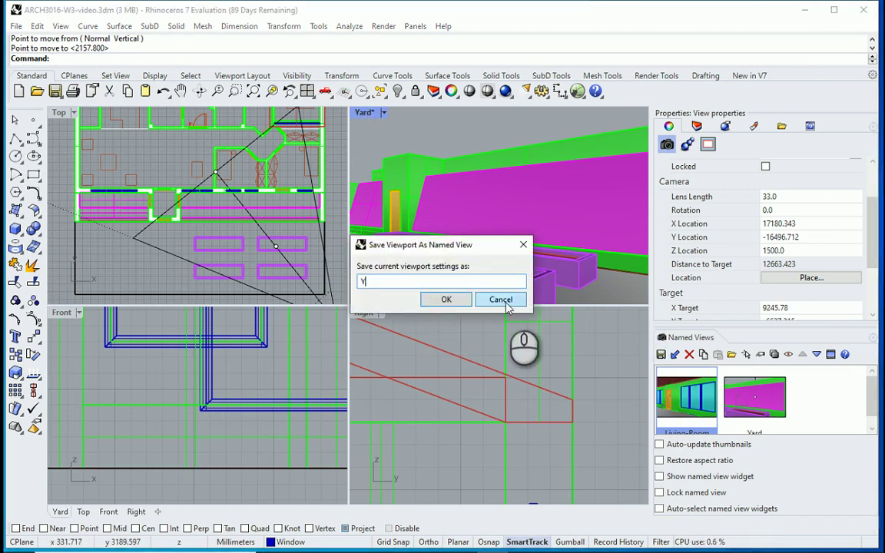
pyautogui.click(445, 300)
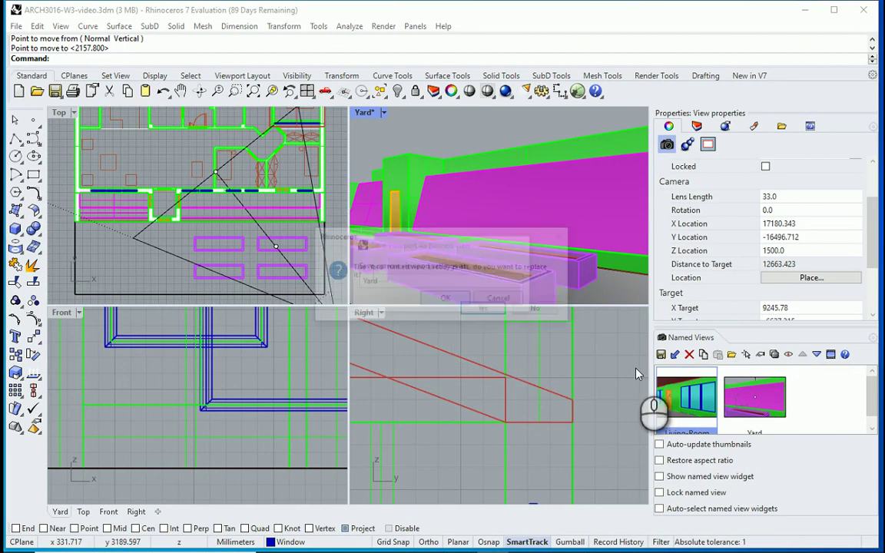
pyautogui.click(479, 312)
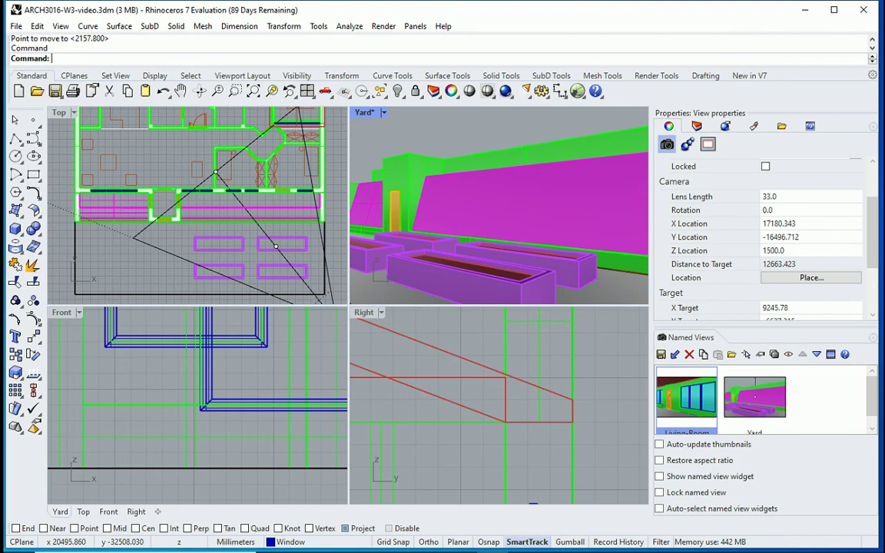
pyautogui.scroll(1, 876, 244)
pyautogui.click(796, 214)
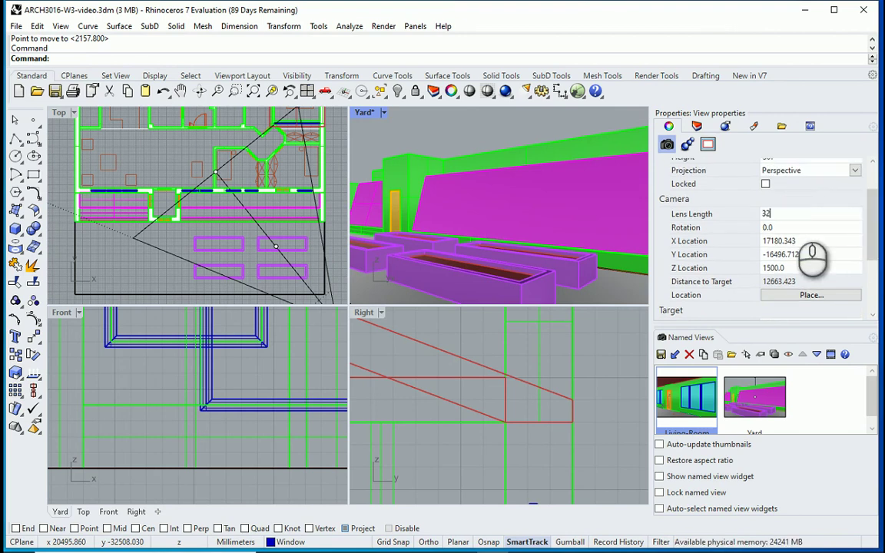
pyautogui.press('Tab')
pyautogui.click(796, 214)
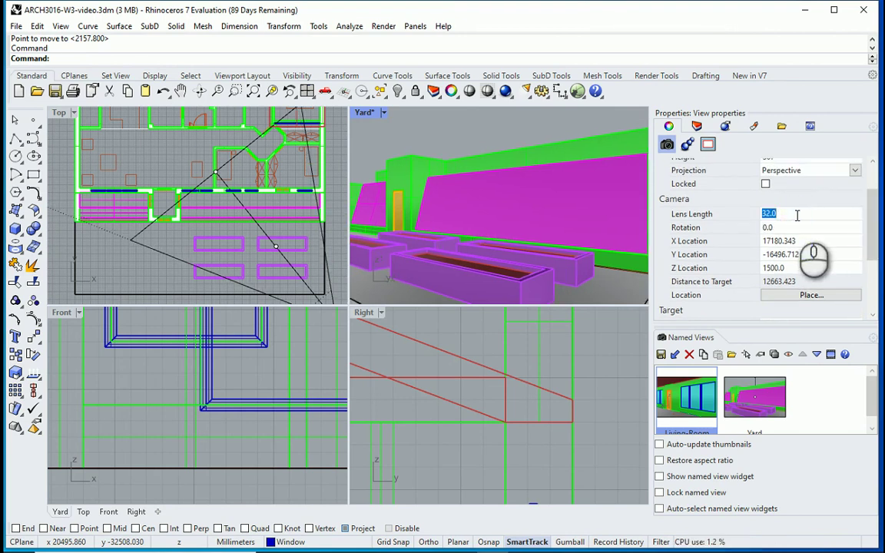
pyautogui.write('33')
pyautogui.press('Tab')
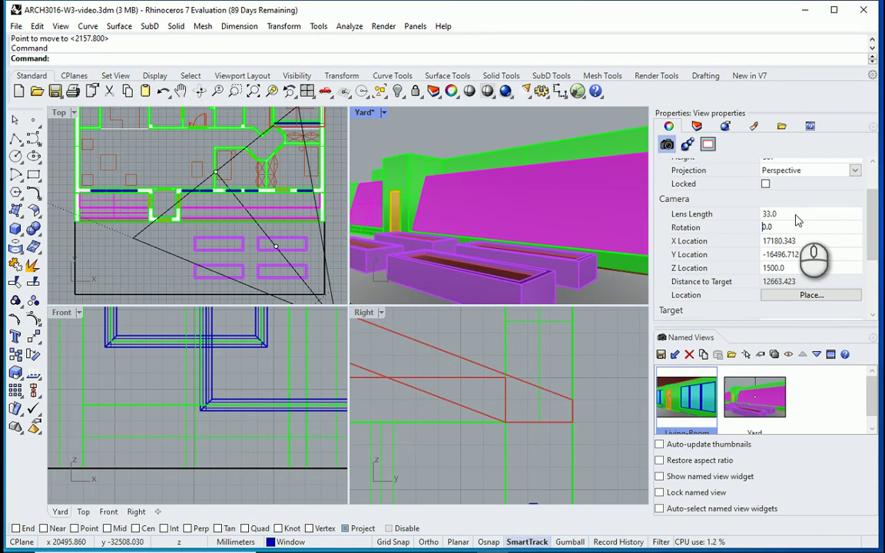
# - Alternate the perspective between the Living-Room and Yard named views, finishing on Yard
pyautogui.click(768, 410)
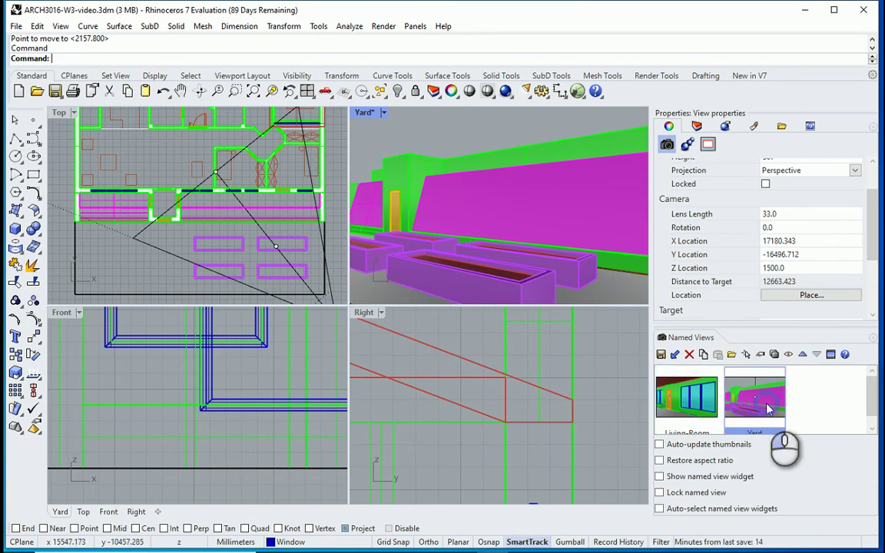
pyautogui.doubleClick(697, 401)
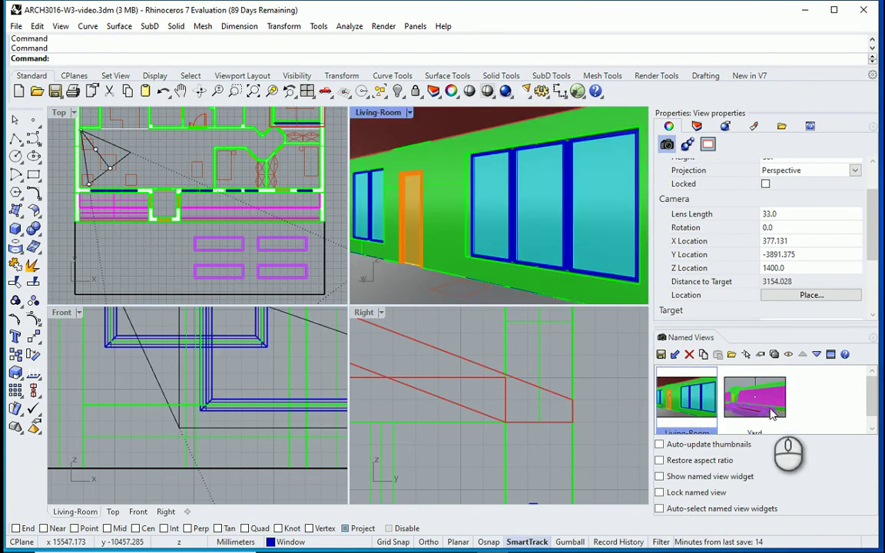
pyautogui.doubleClick(772, 413)
pyautogui.doubleClick(686, 399)
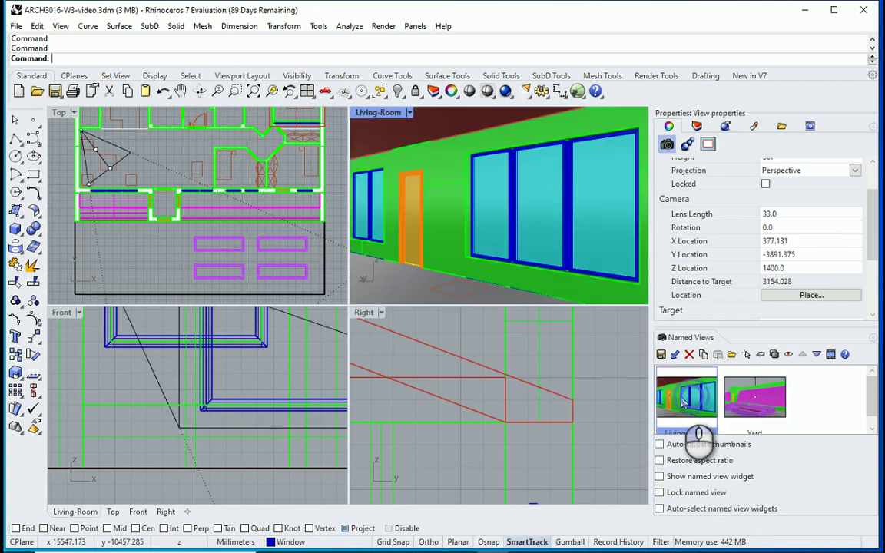
pyautogui.doubleClick(760, 400)
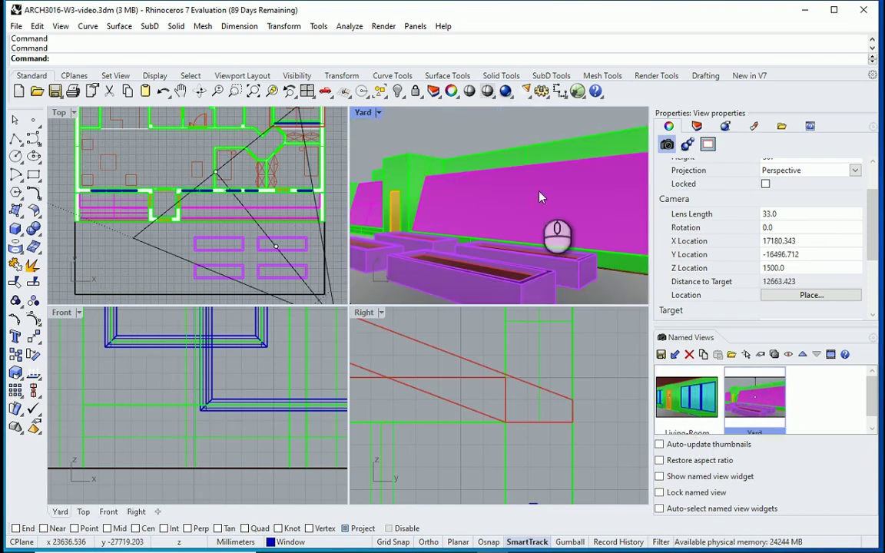
pyautogui.doubleClick(695, 394)
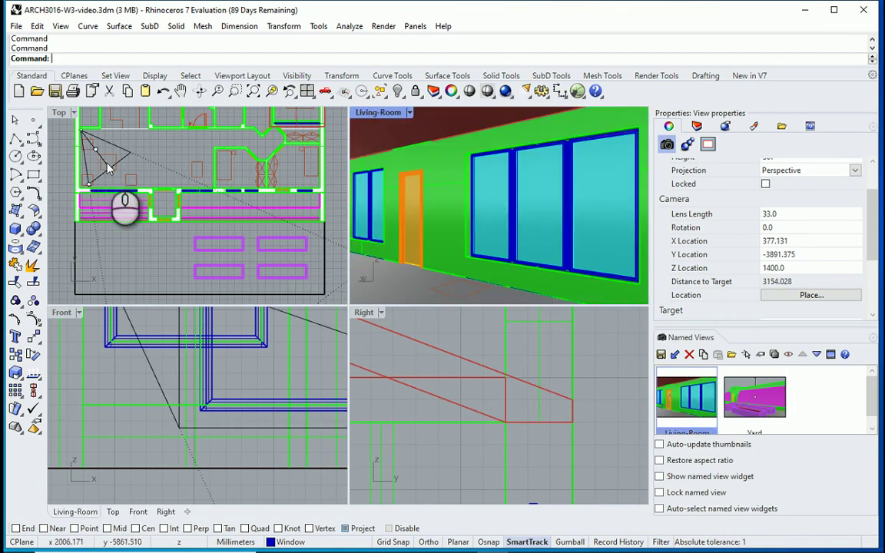
pyautogui.doubleClick(760, 399)
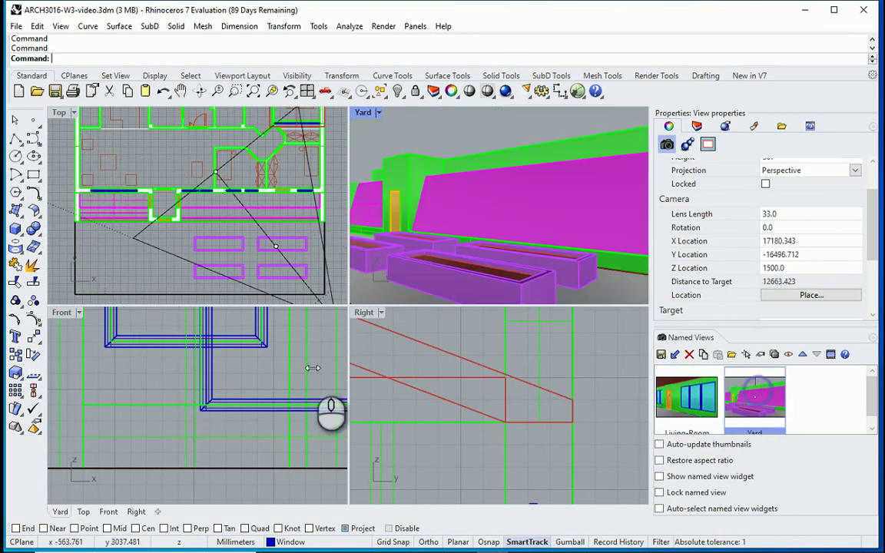